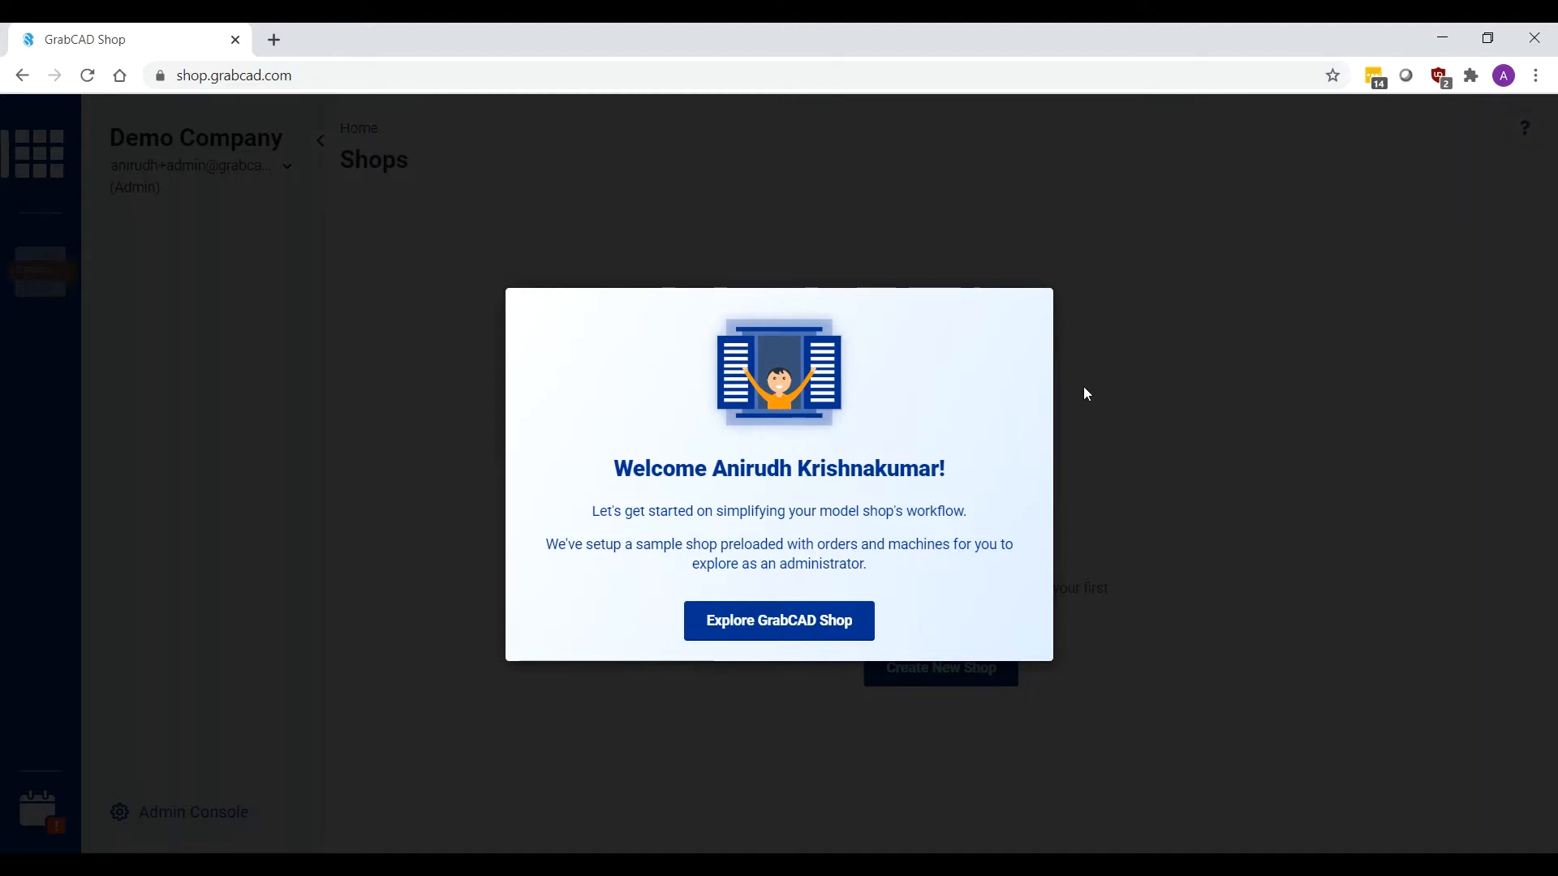
- Open Sample Order 1 from the Sample Shop's orders and check its price and estimate details
left_click(858, 624)
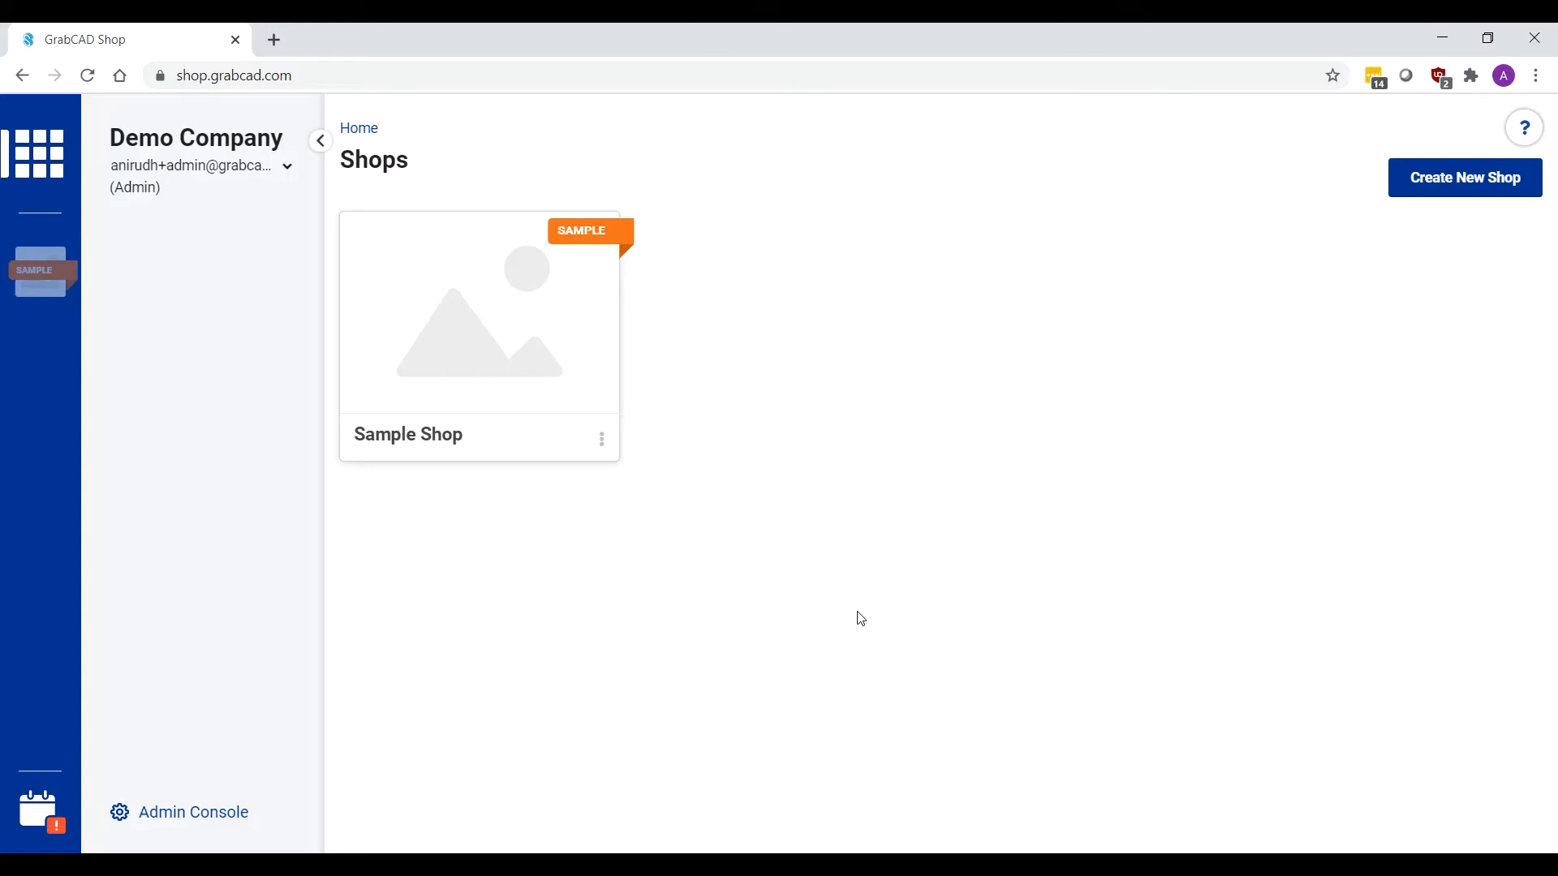
left_click(578, 351)
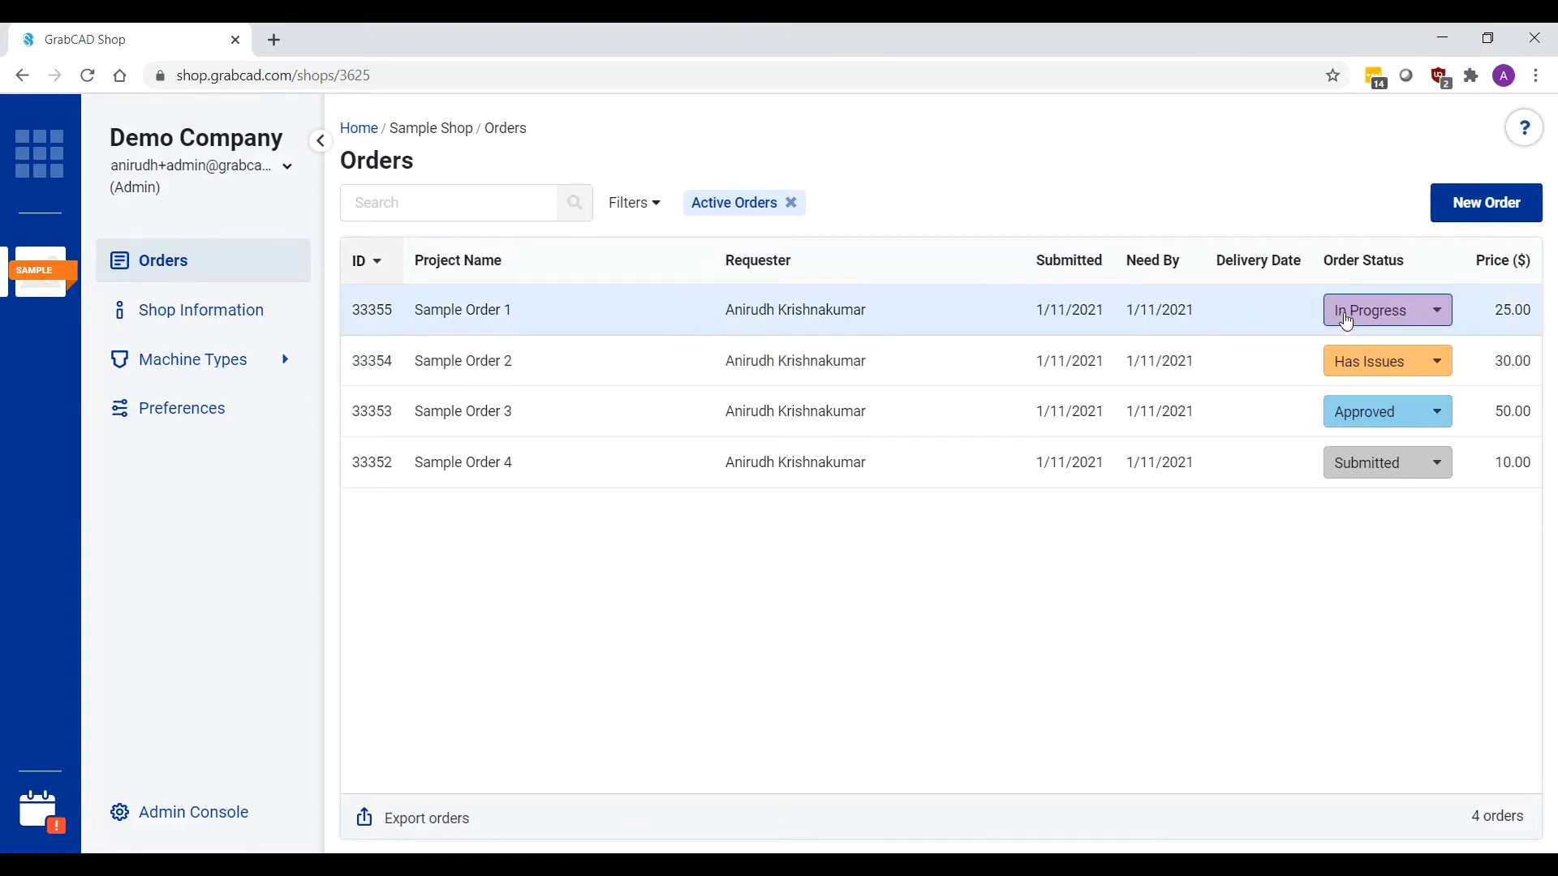
left_click(1347, 319)
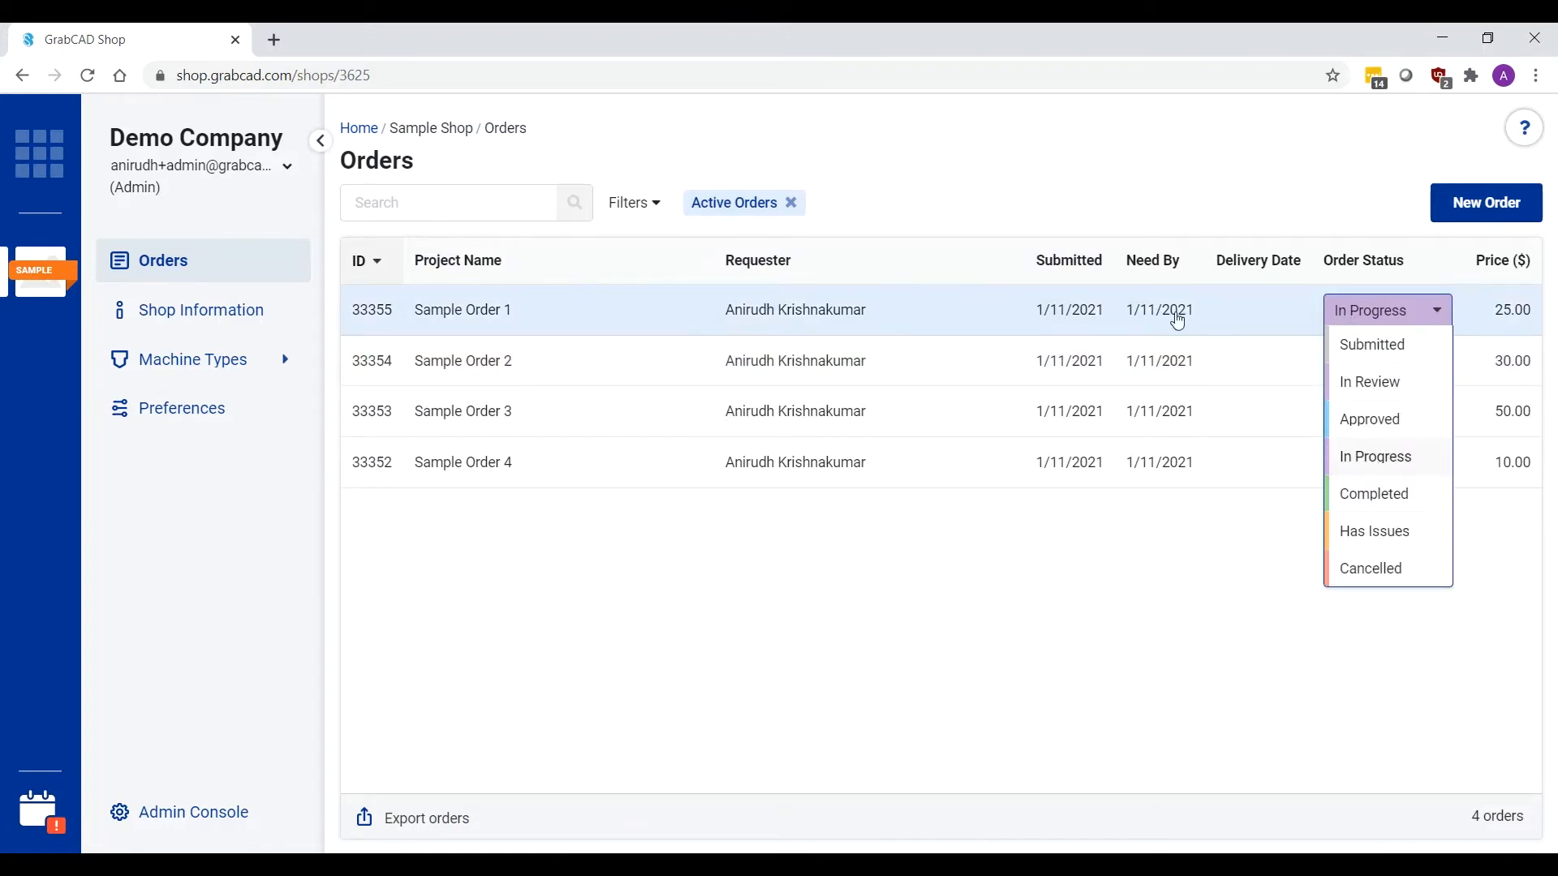
left_click(966, 313)
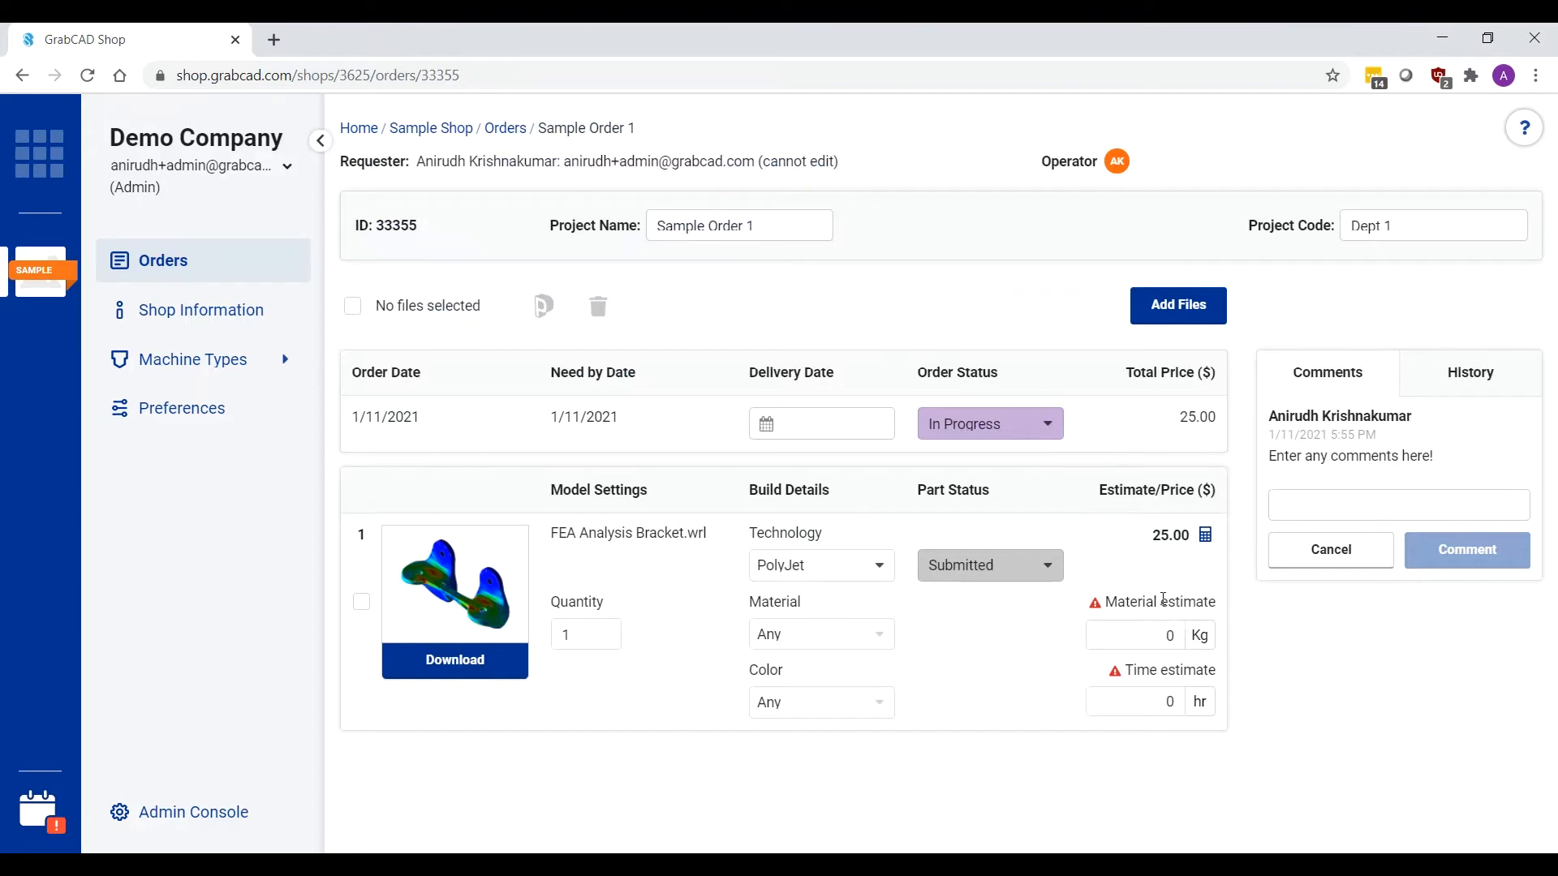
mouse_move(1168, 546)
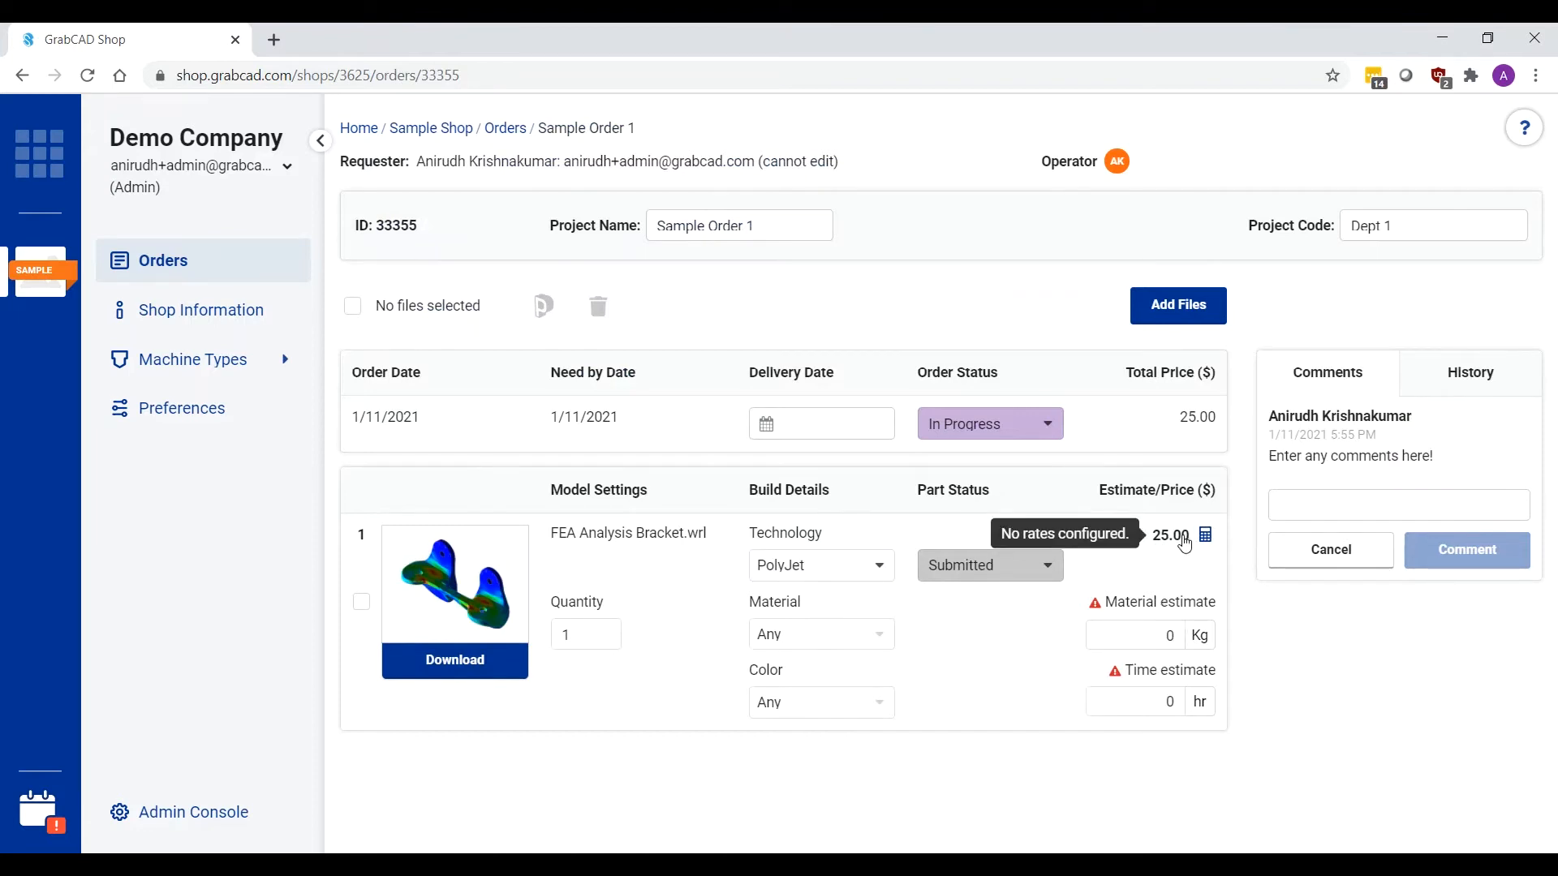
left_click(1148, 637)
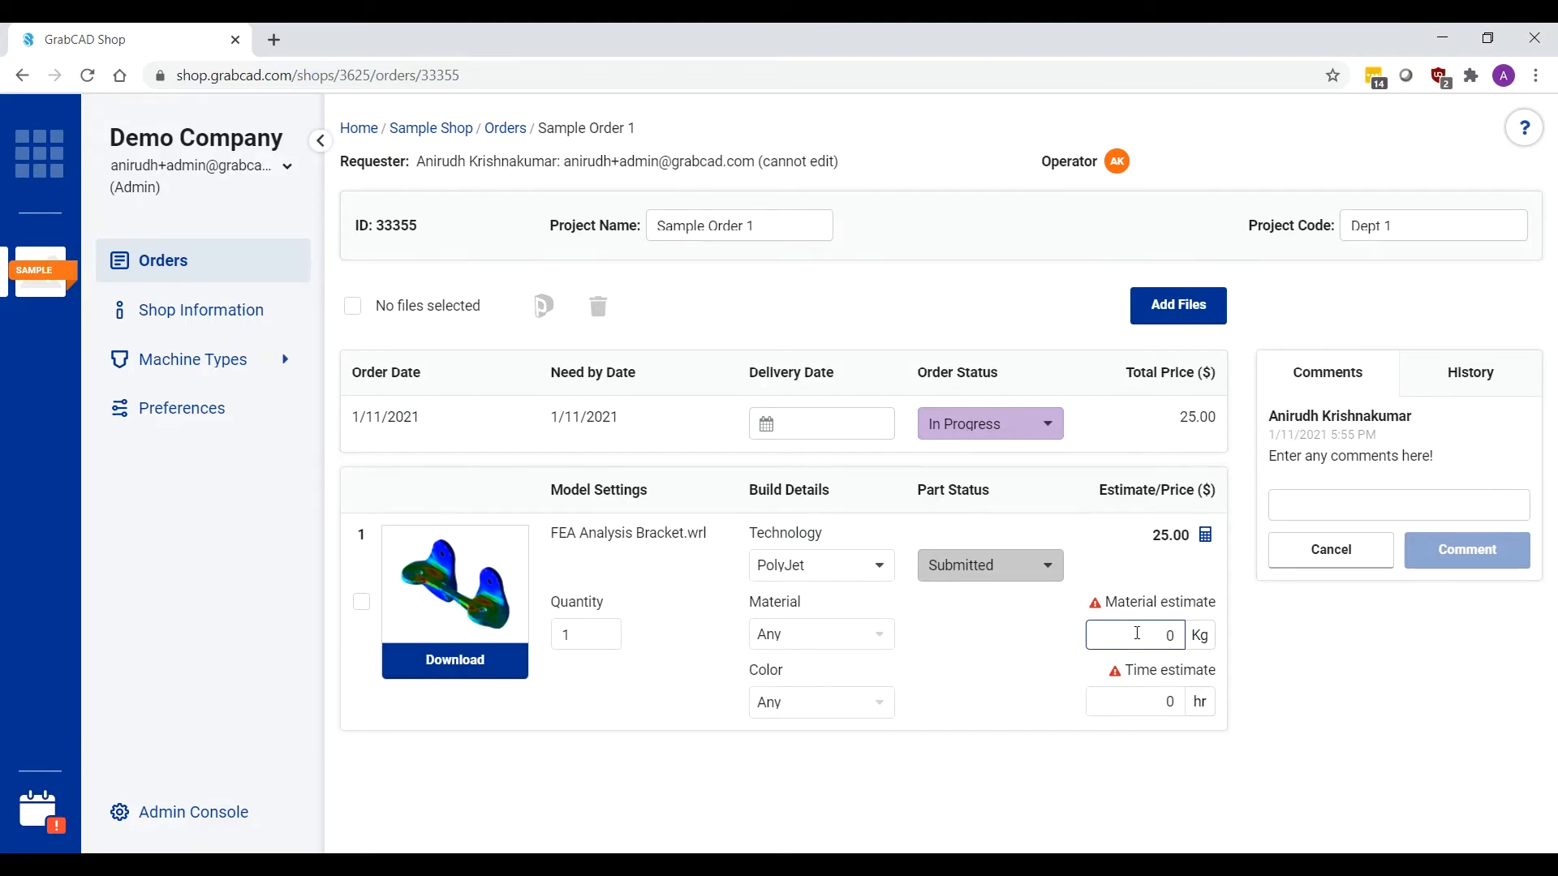
- Post the comment "Thank you" on Sample Order 1
left_click(1321, 500)
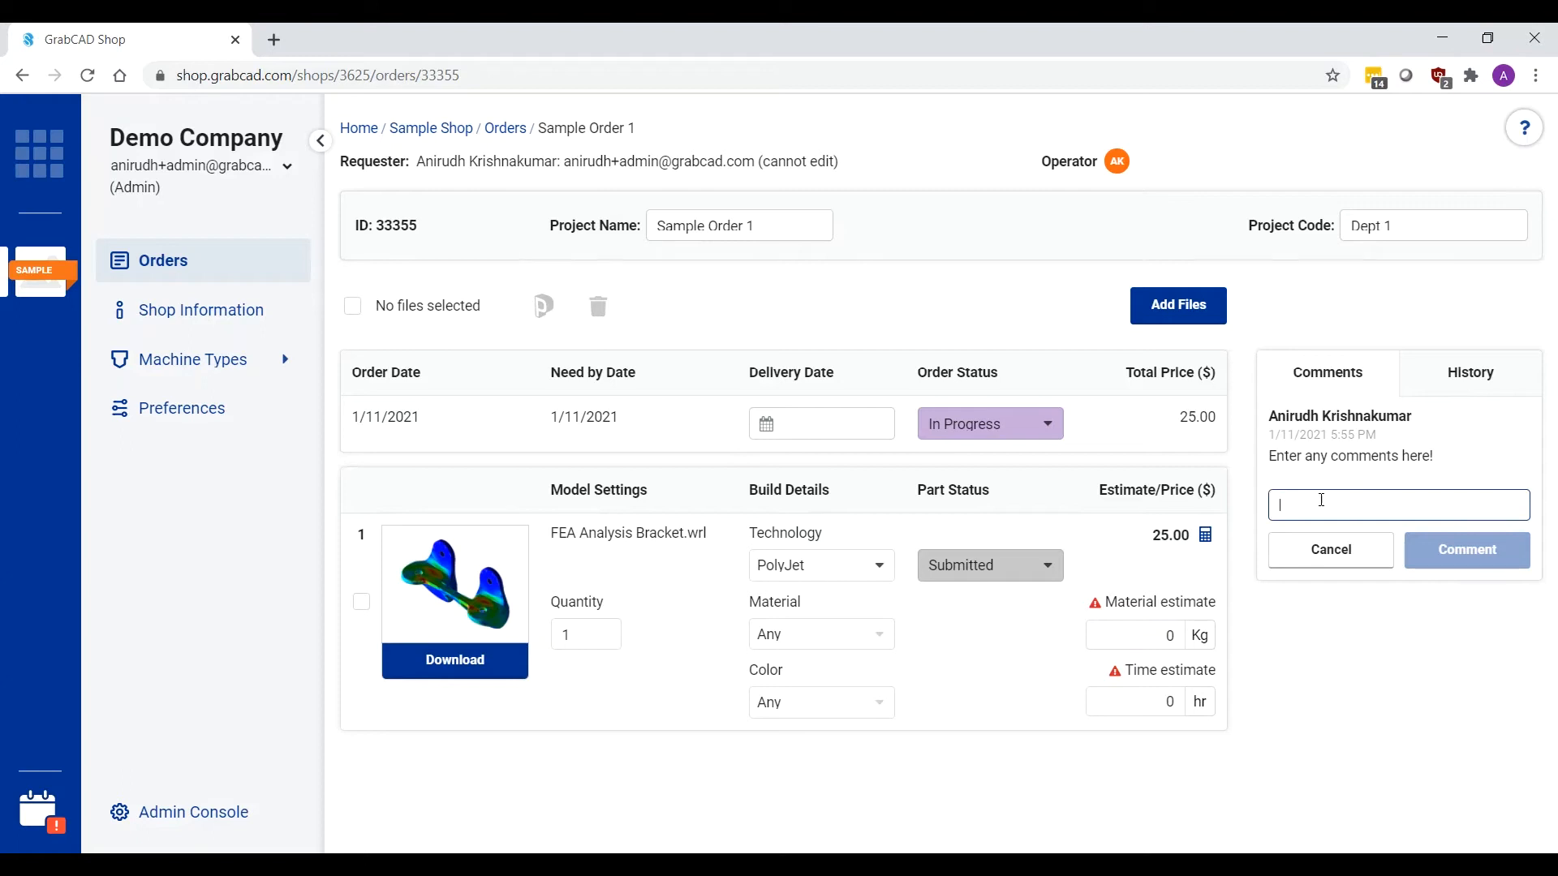
type("Thank you")
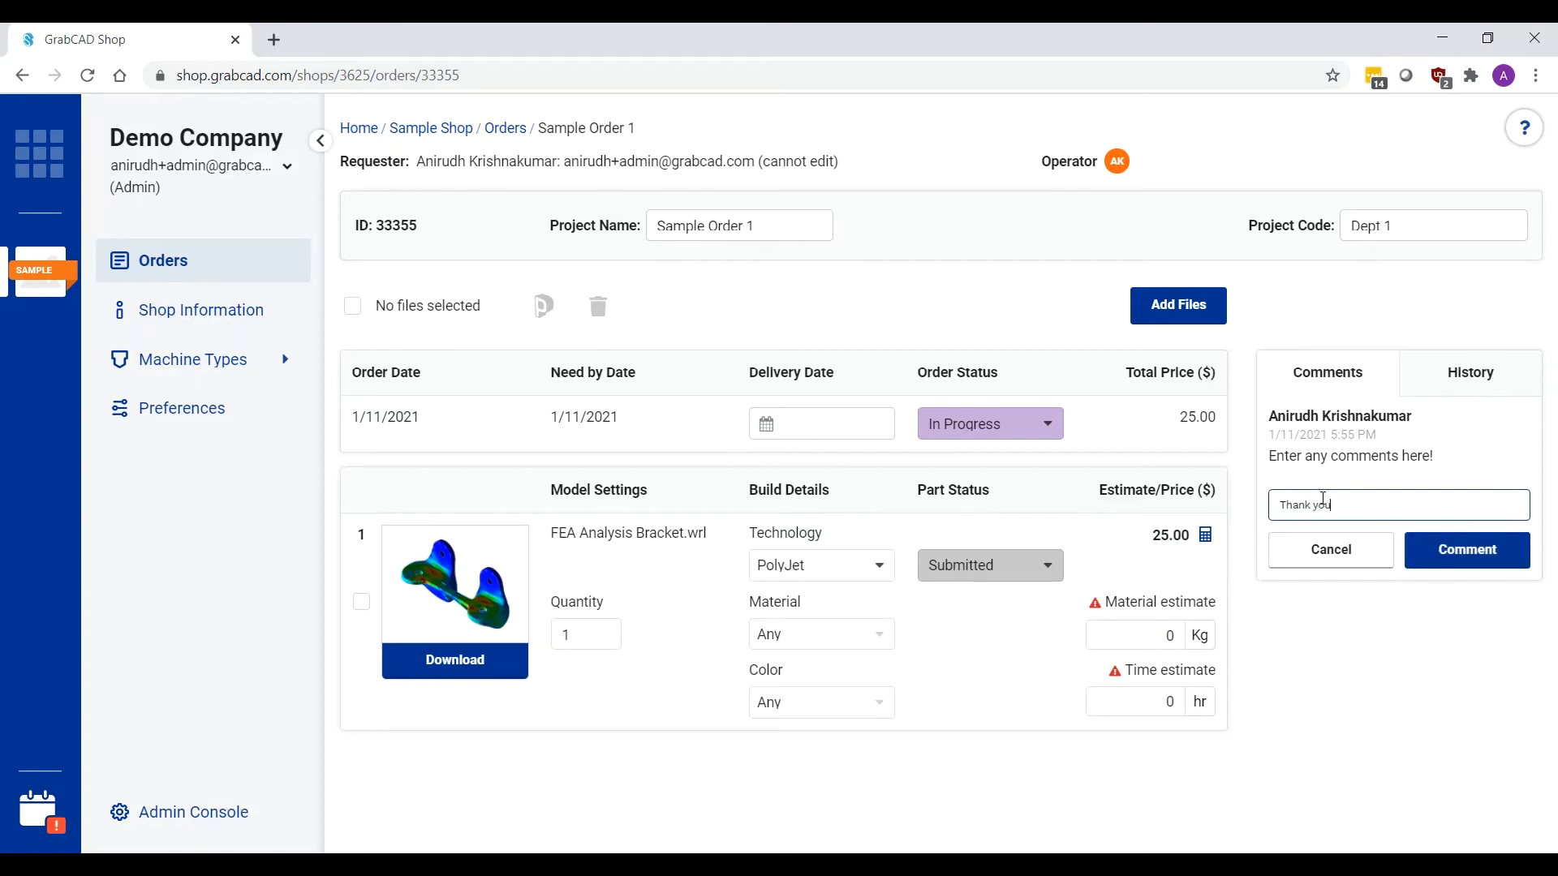
left_click(1442, 557)
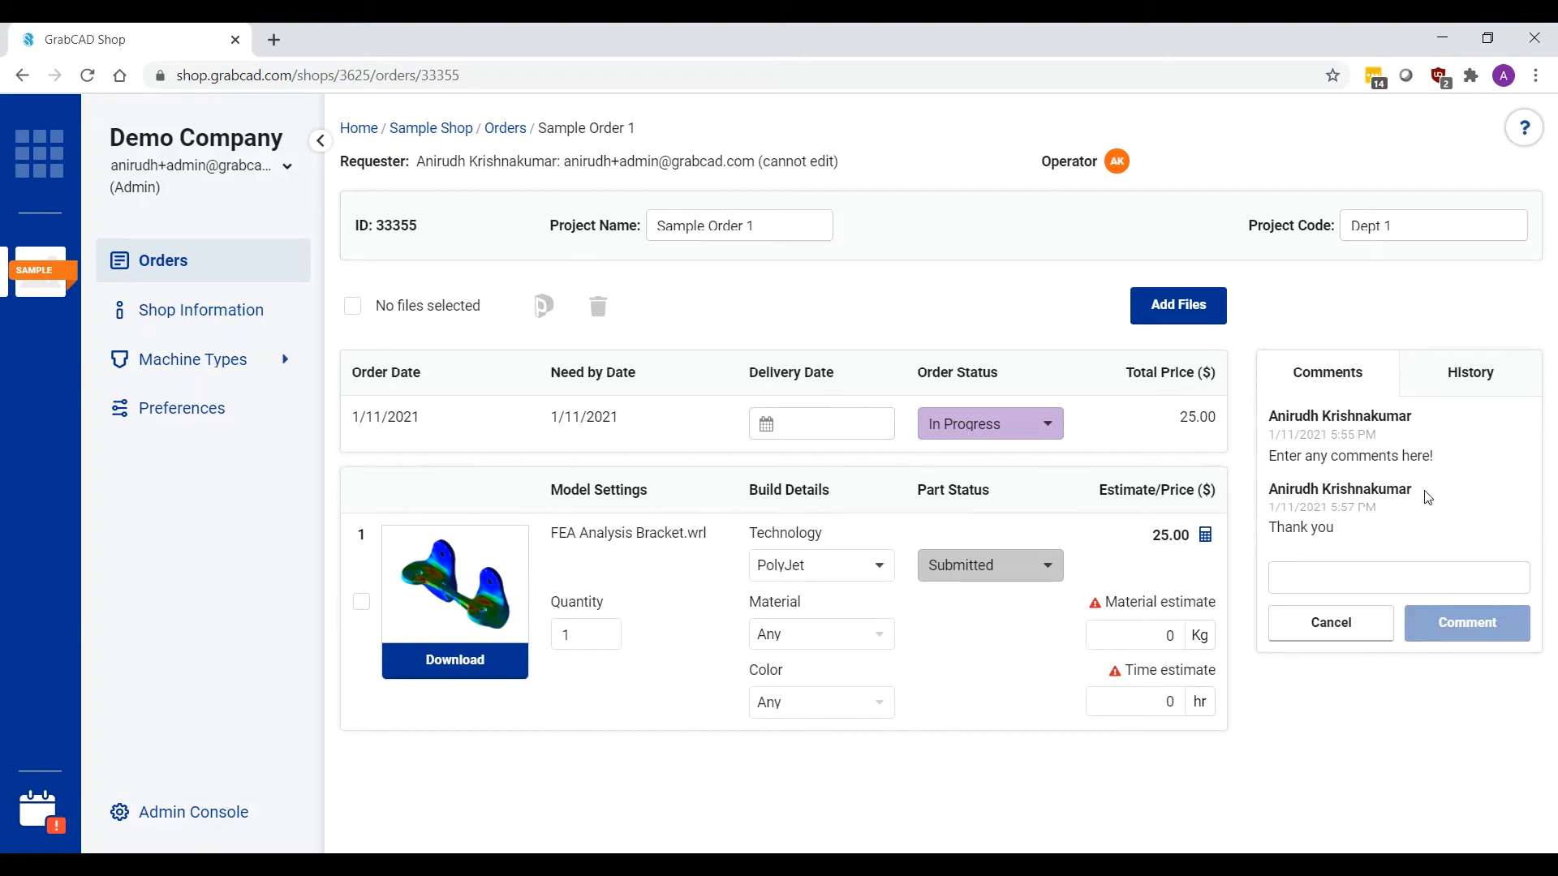
- Check which operators can be assigned to Sample Order 1, and return to the shop's orders list
left_click(1119, 164)
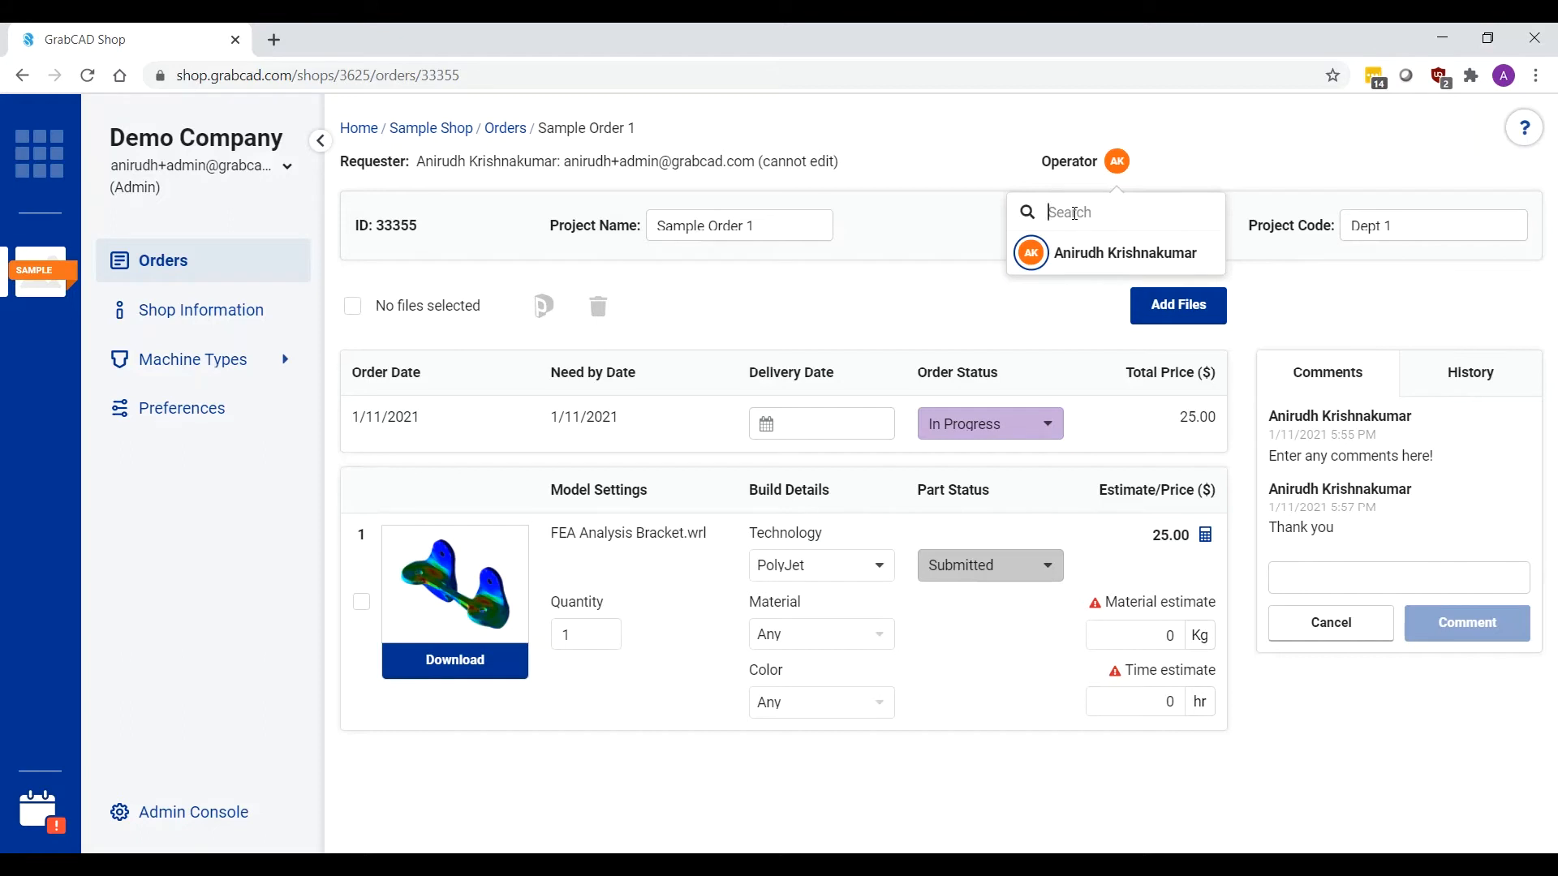
left_click(1147, 182)
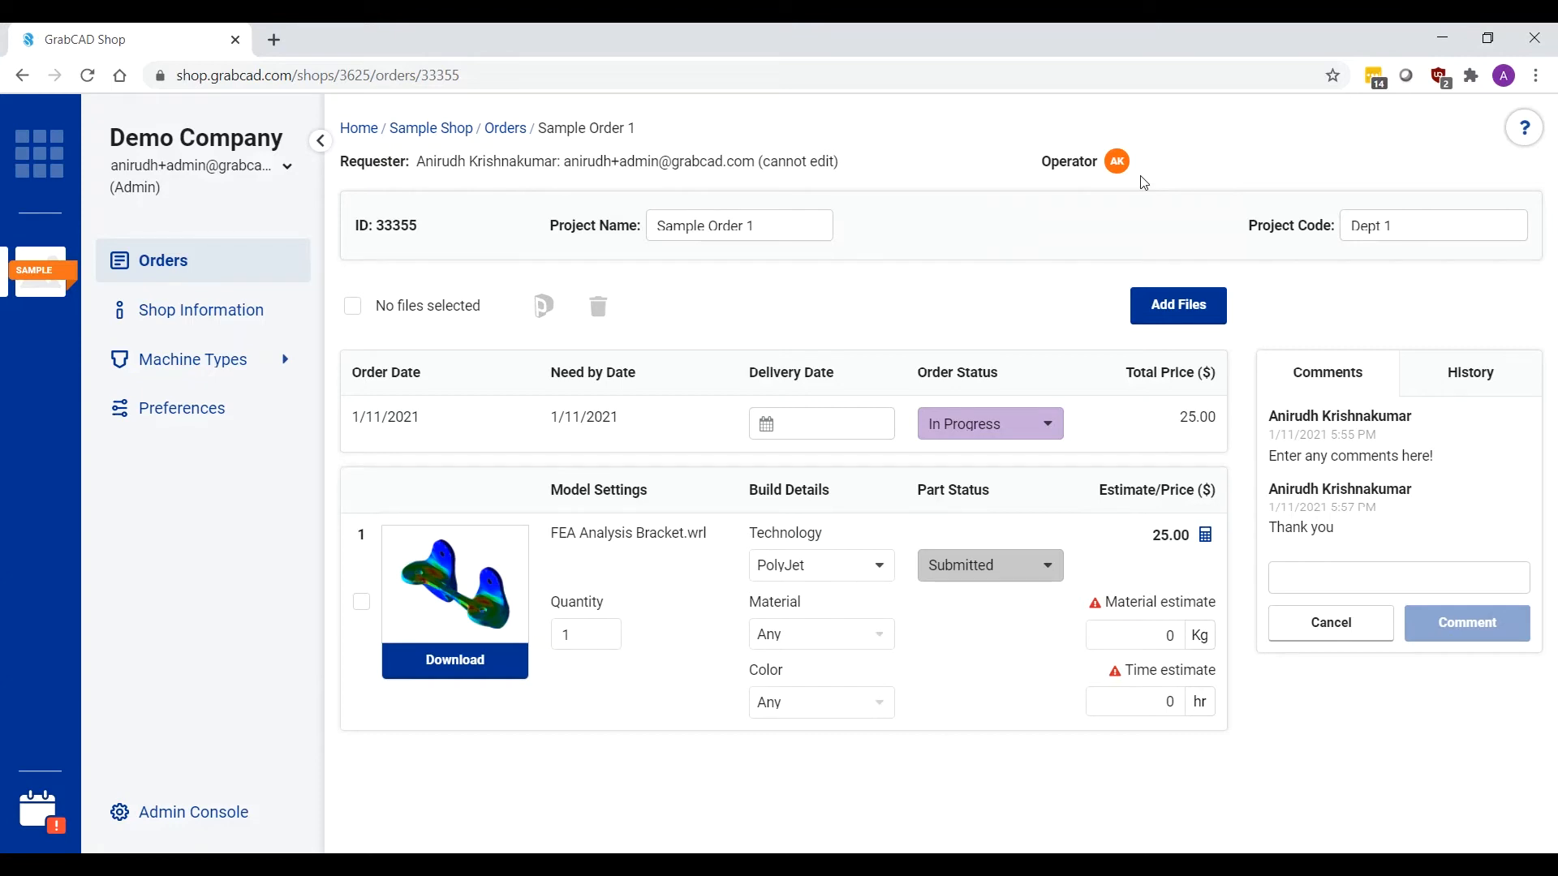
left_click(504, 128)
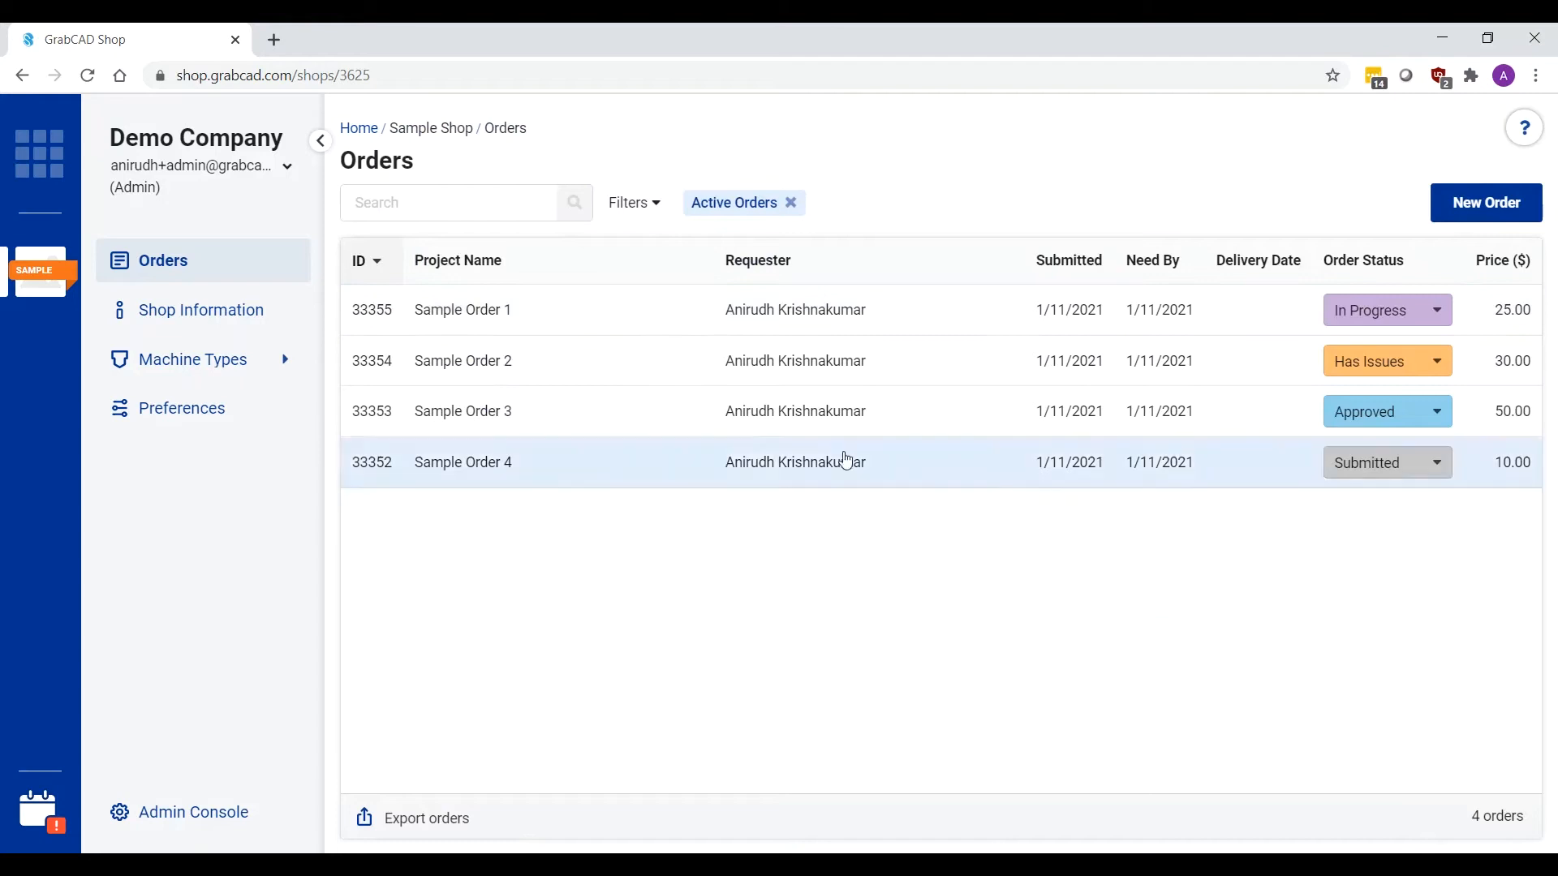
- Sort the orders list by project name in descending order and review the available order filters
left_click(761, 262)
left_click(598, 264)
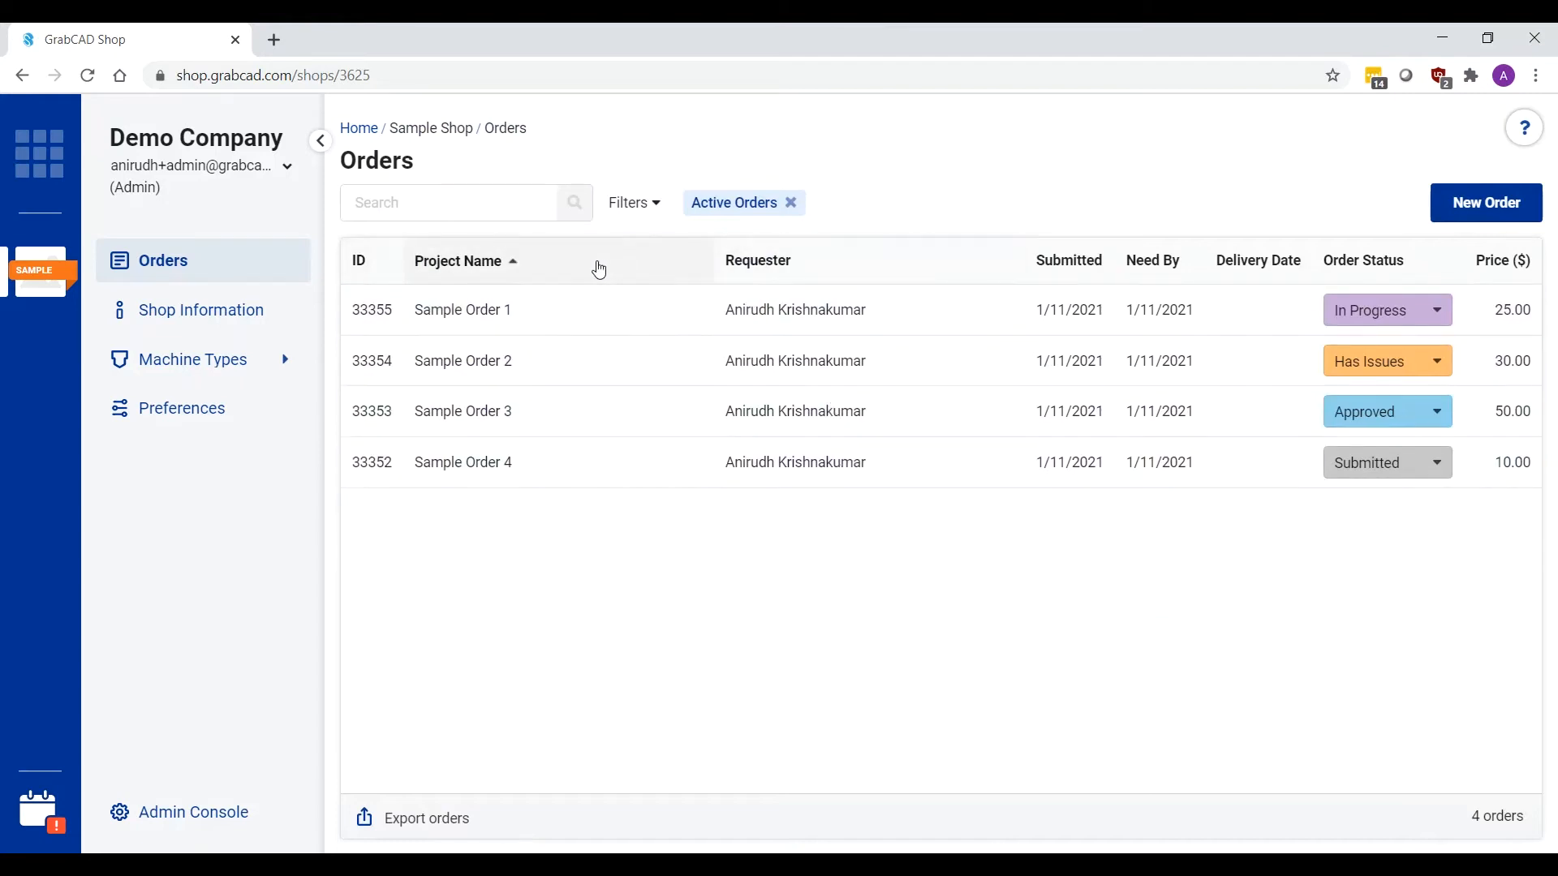
left_click(566, 271)
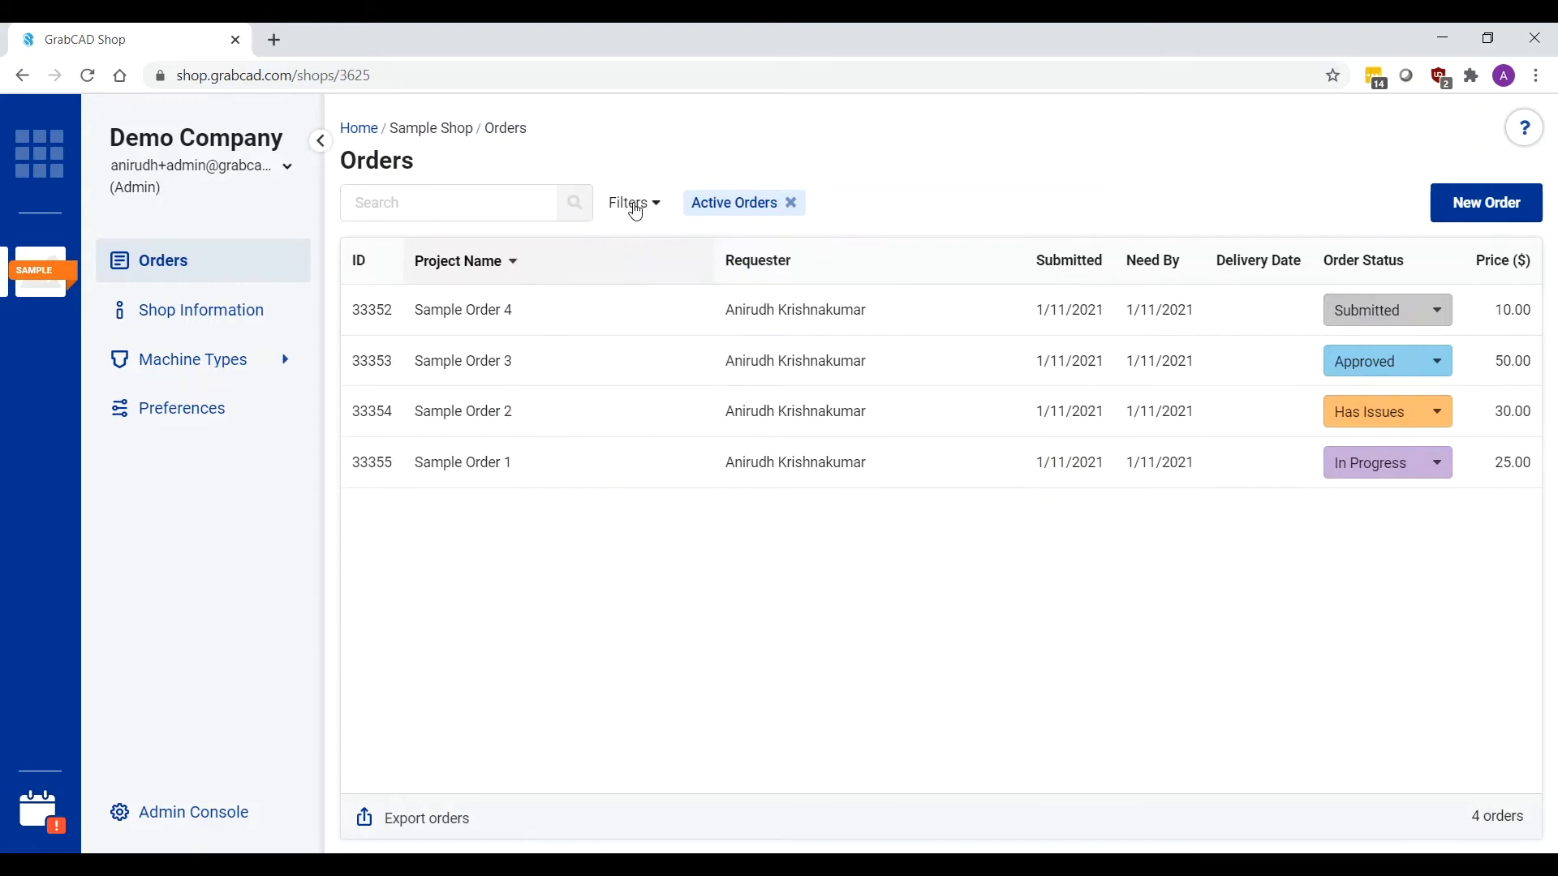
left_click(634, 207)
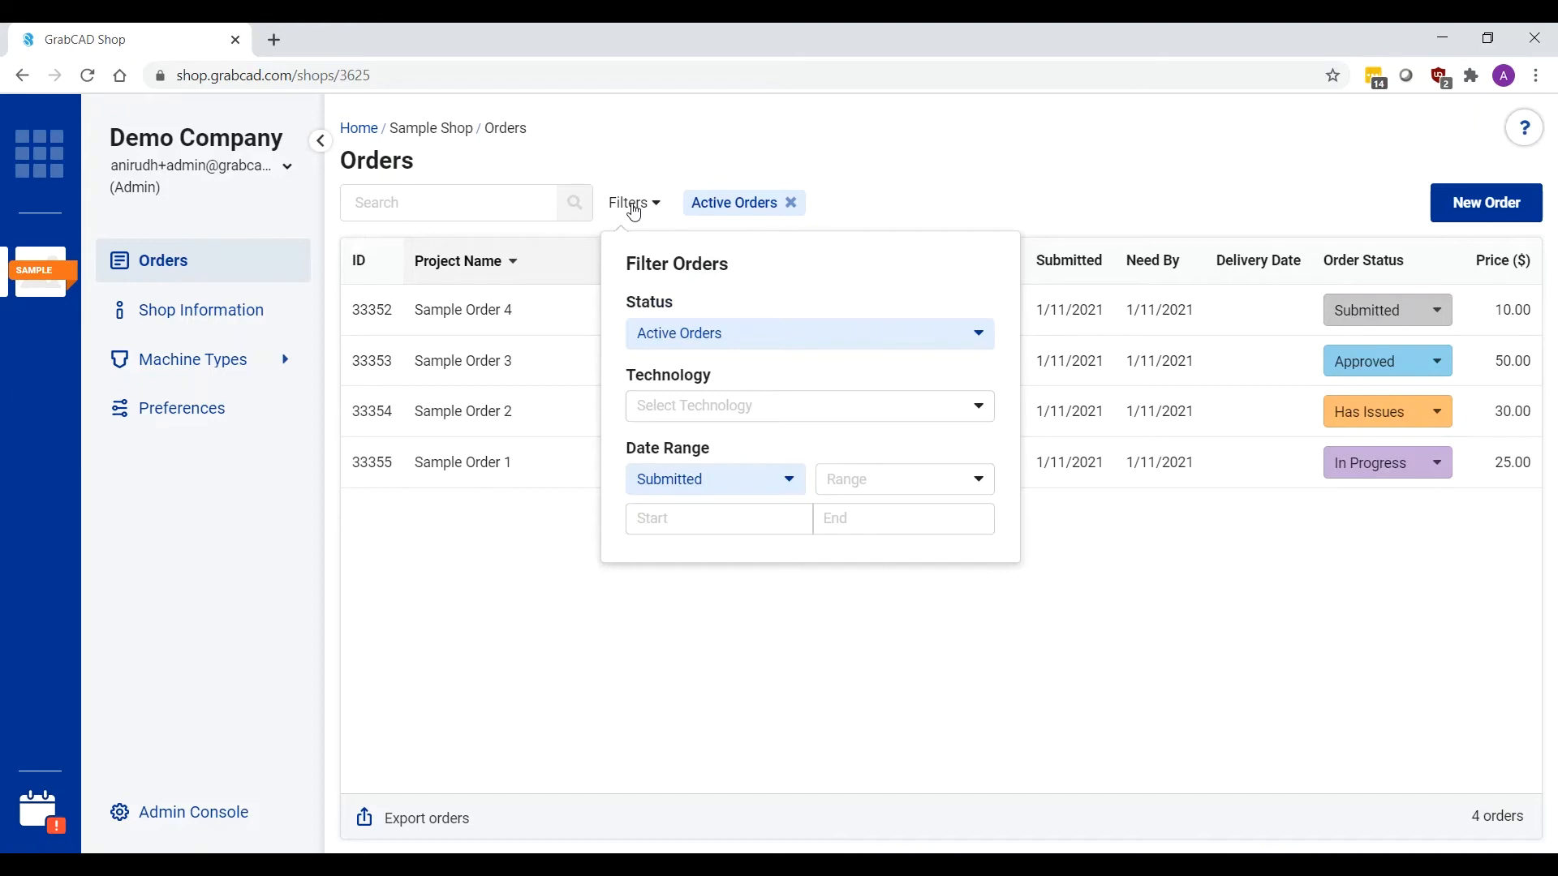
left_click(730, 204)
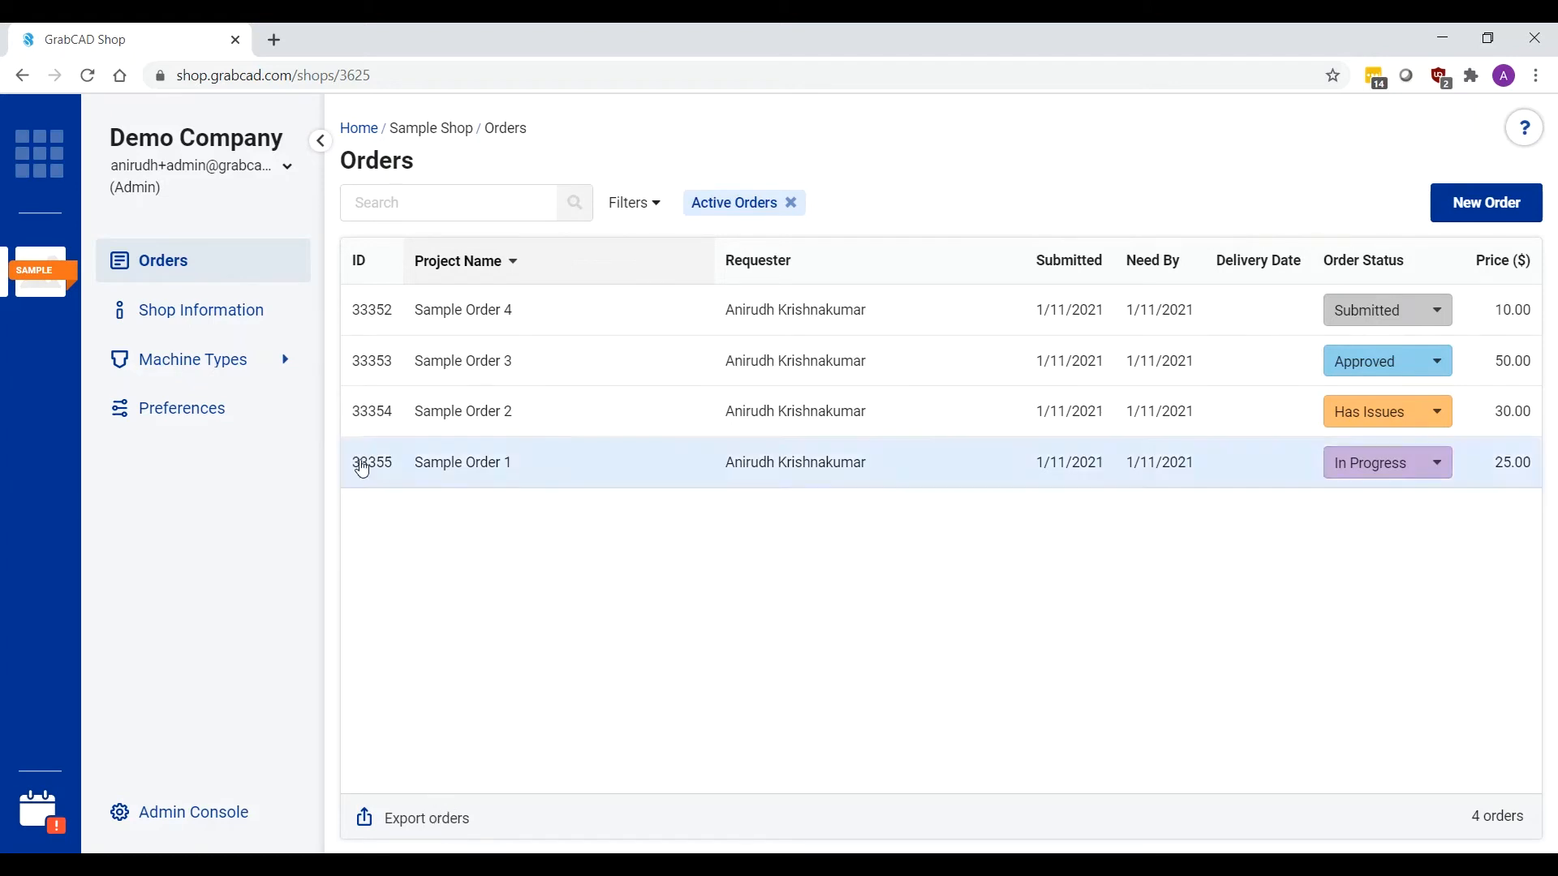
- Add a Formlabs machine type using Vat Photopolymerization technology to the Sample Shop and save it with its materials and colors
left_click(254, 361)
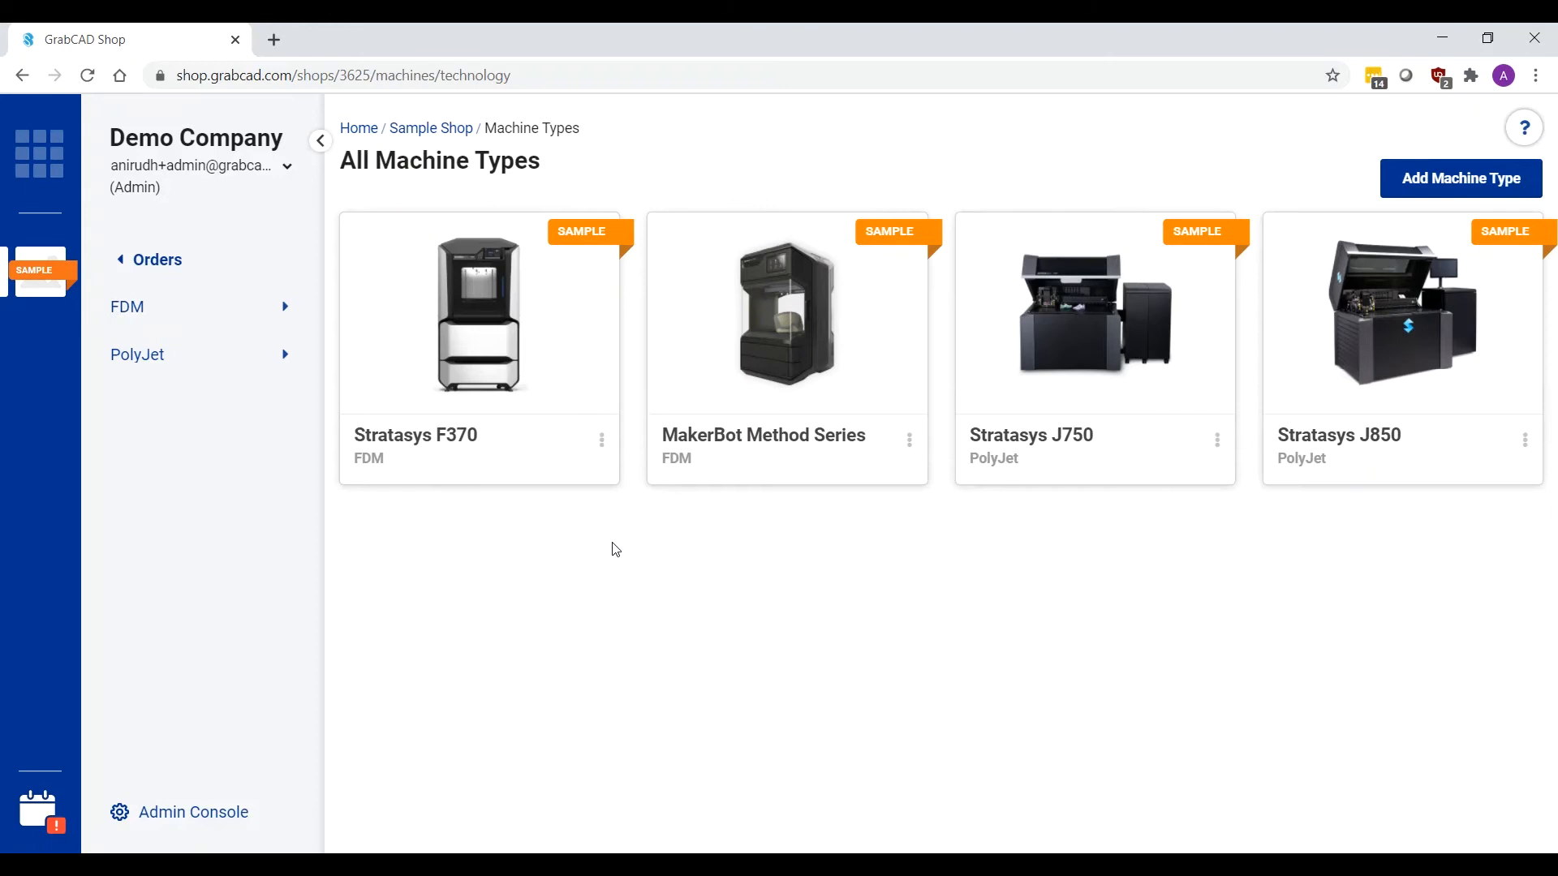
left_click(1422, 185)
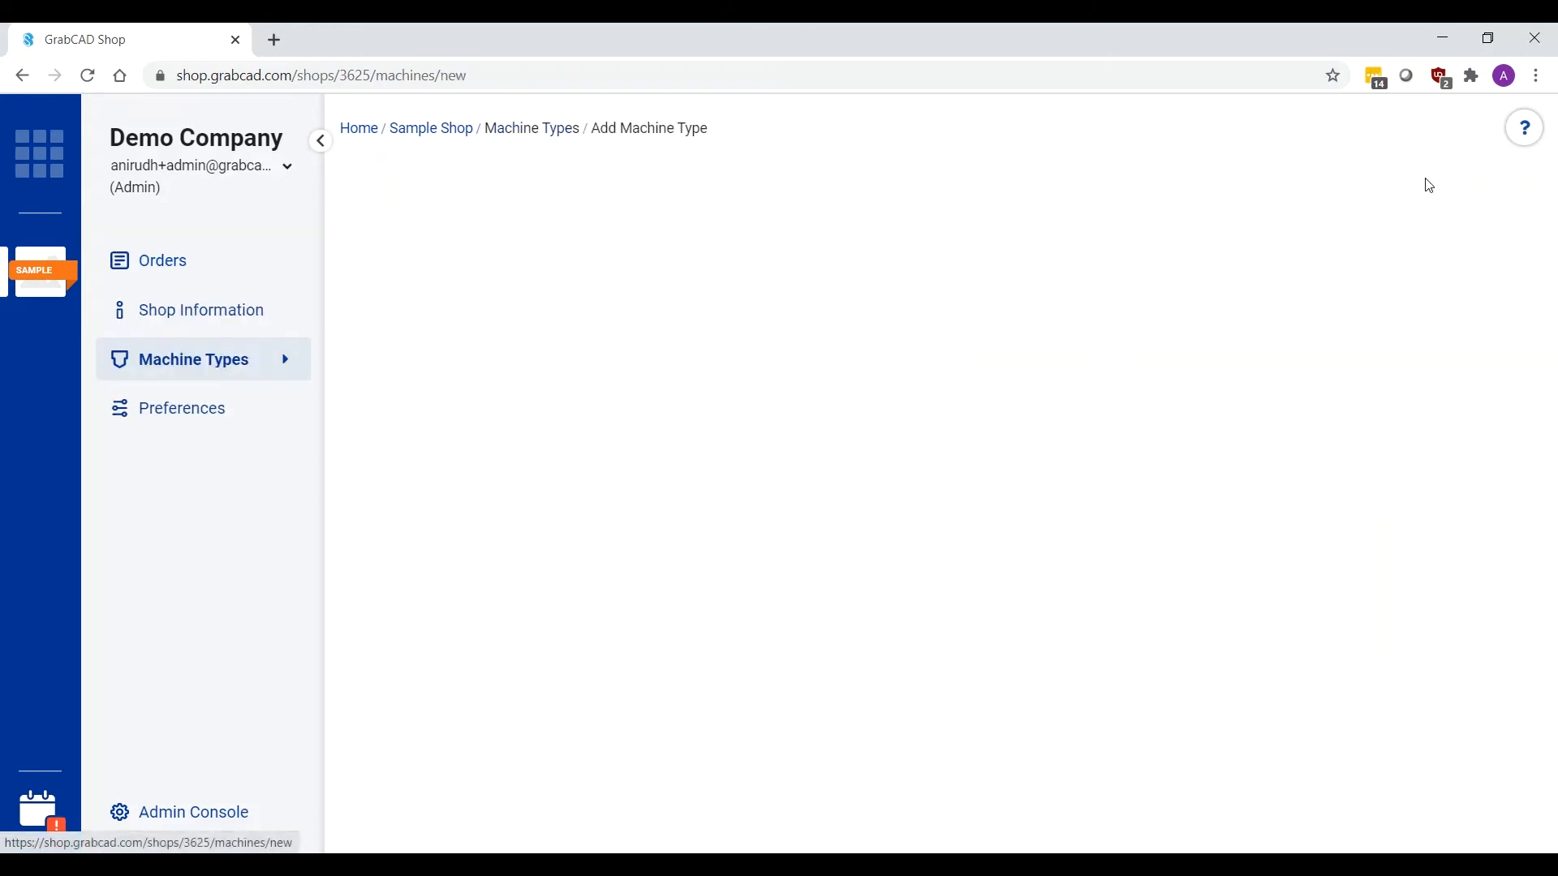
left_click(929, 221)
scroll(909, 309, "down", 3)
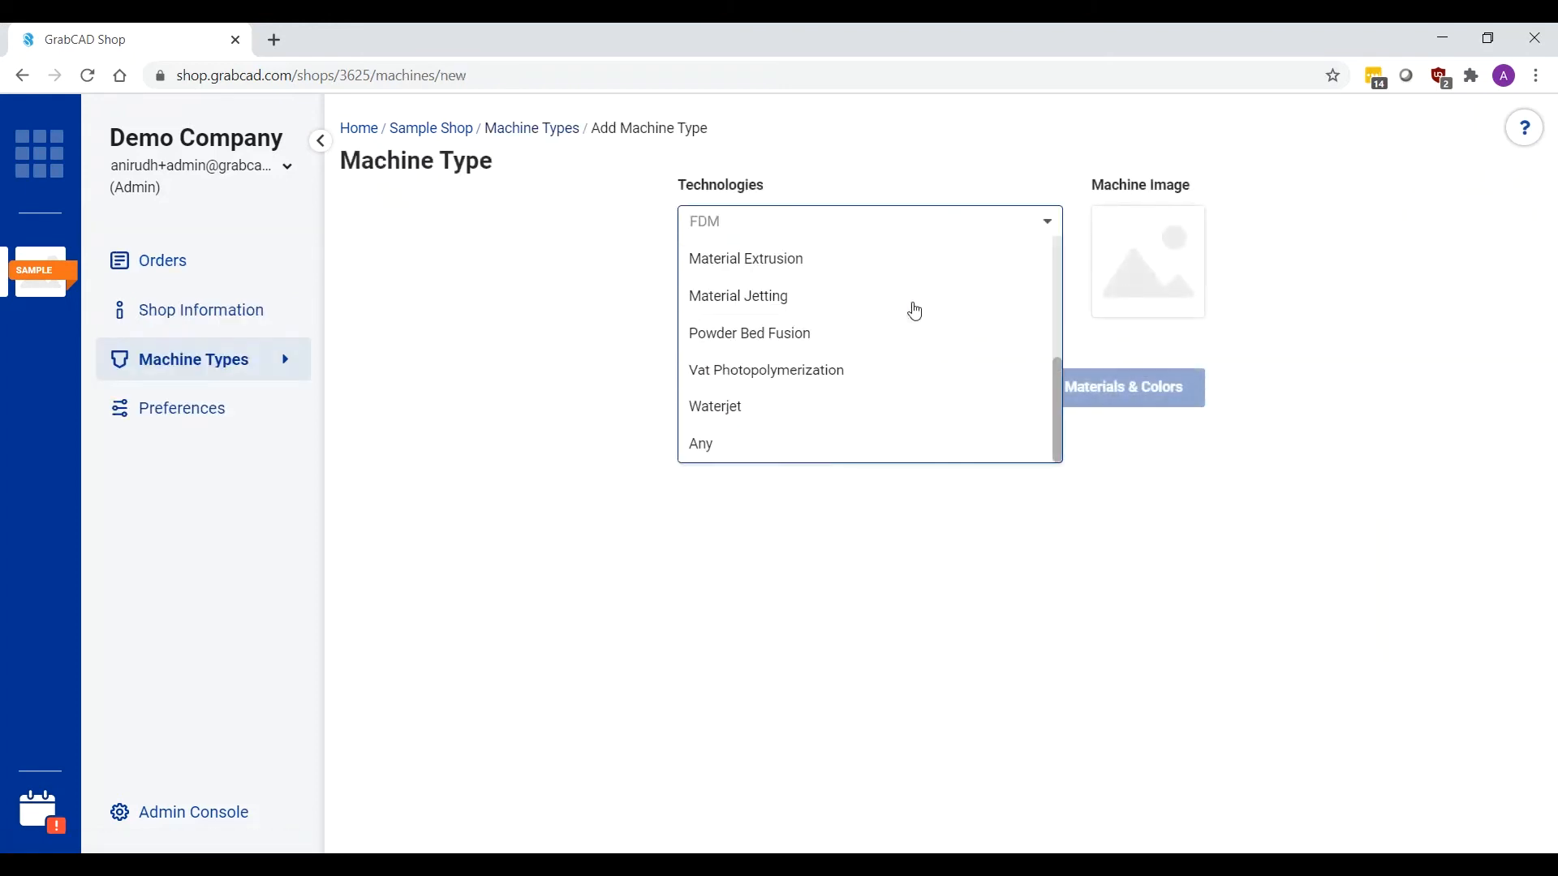
left_click(964, 372)
left_click(903, 296)
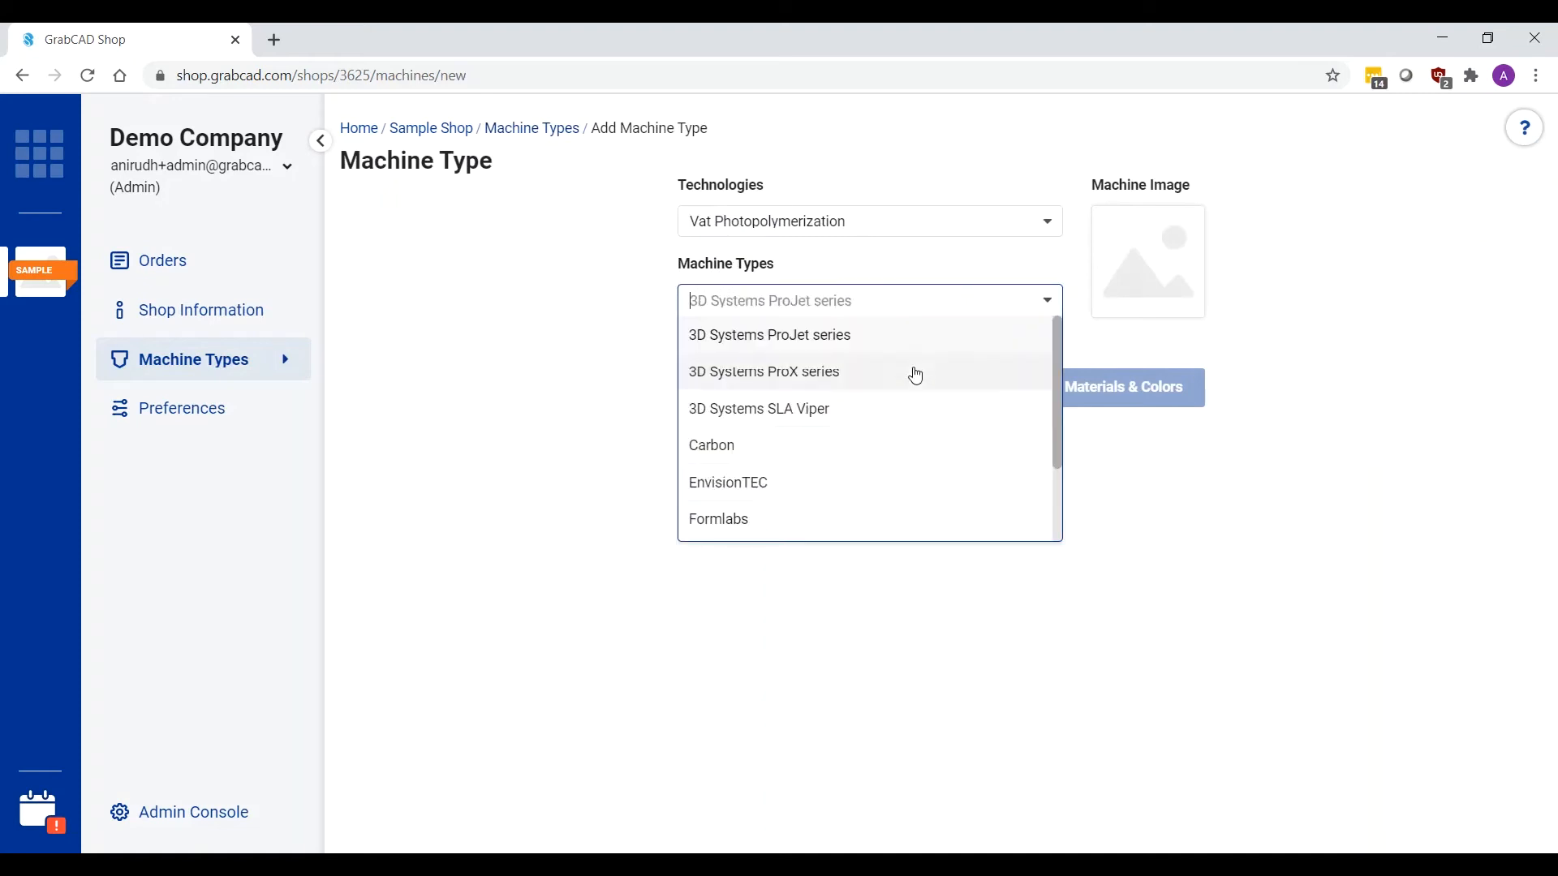
scroll(1046, 409, "down", 3)
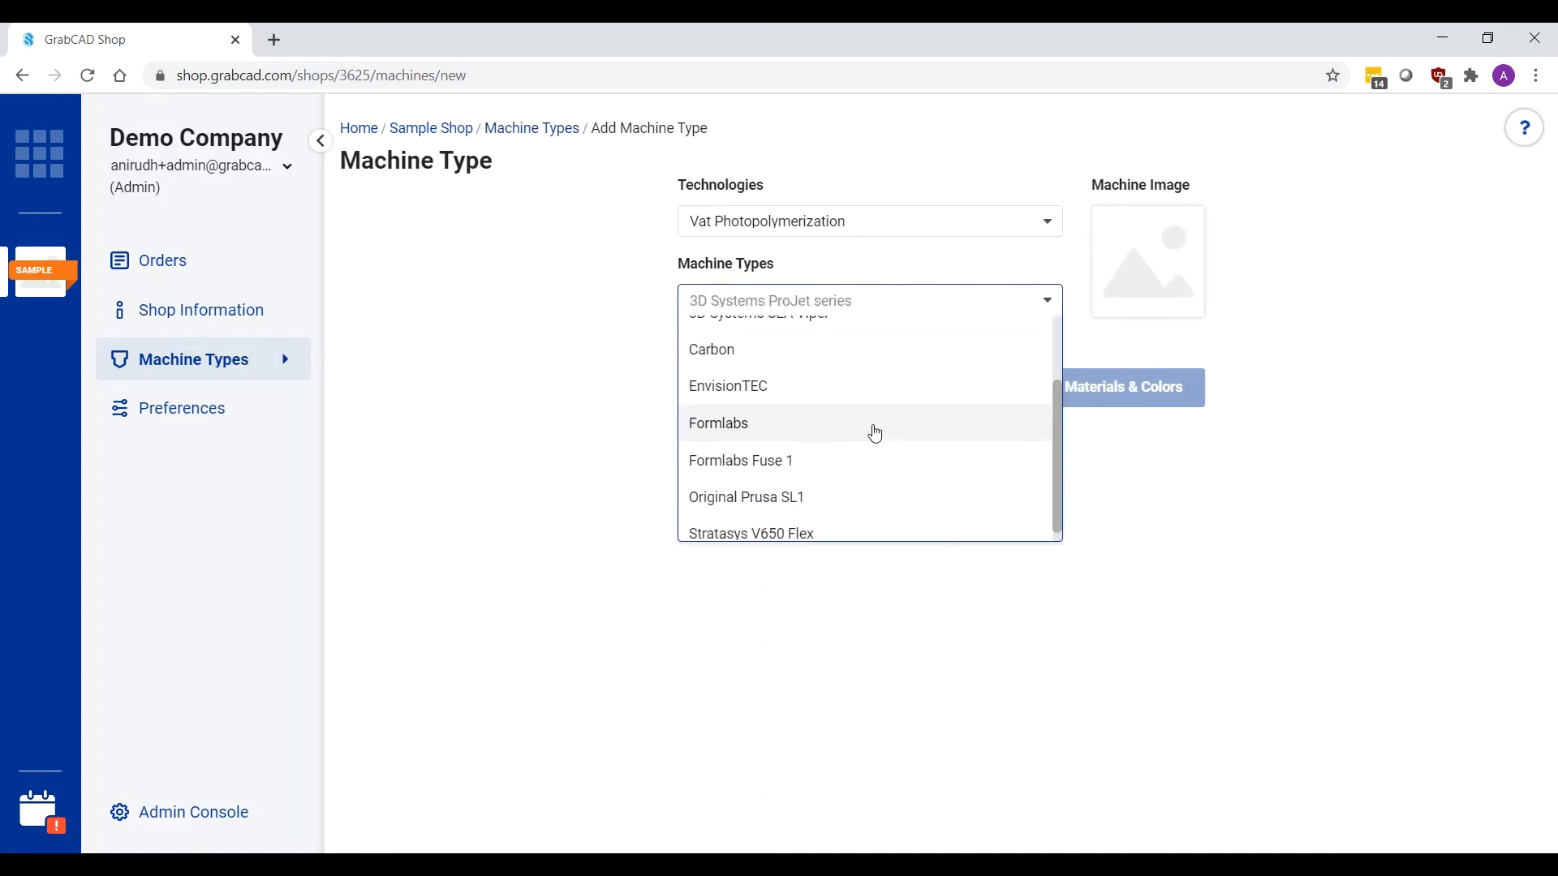
left_click(869, 423)
left_click(1102, 401)
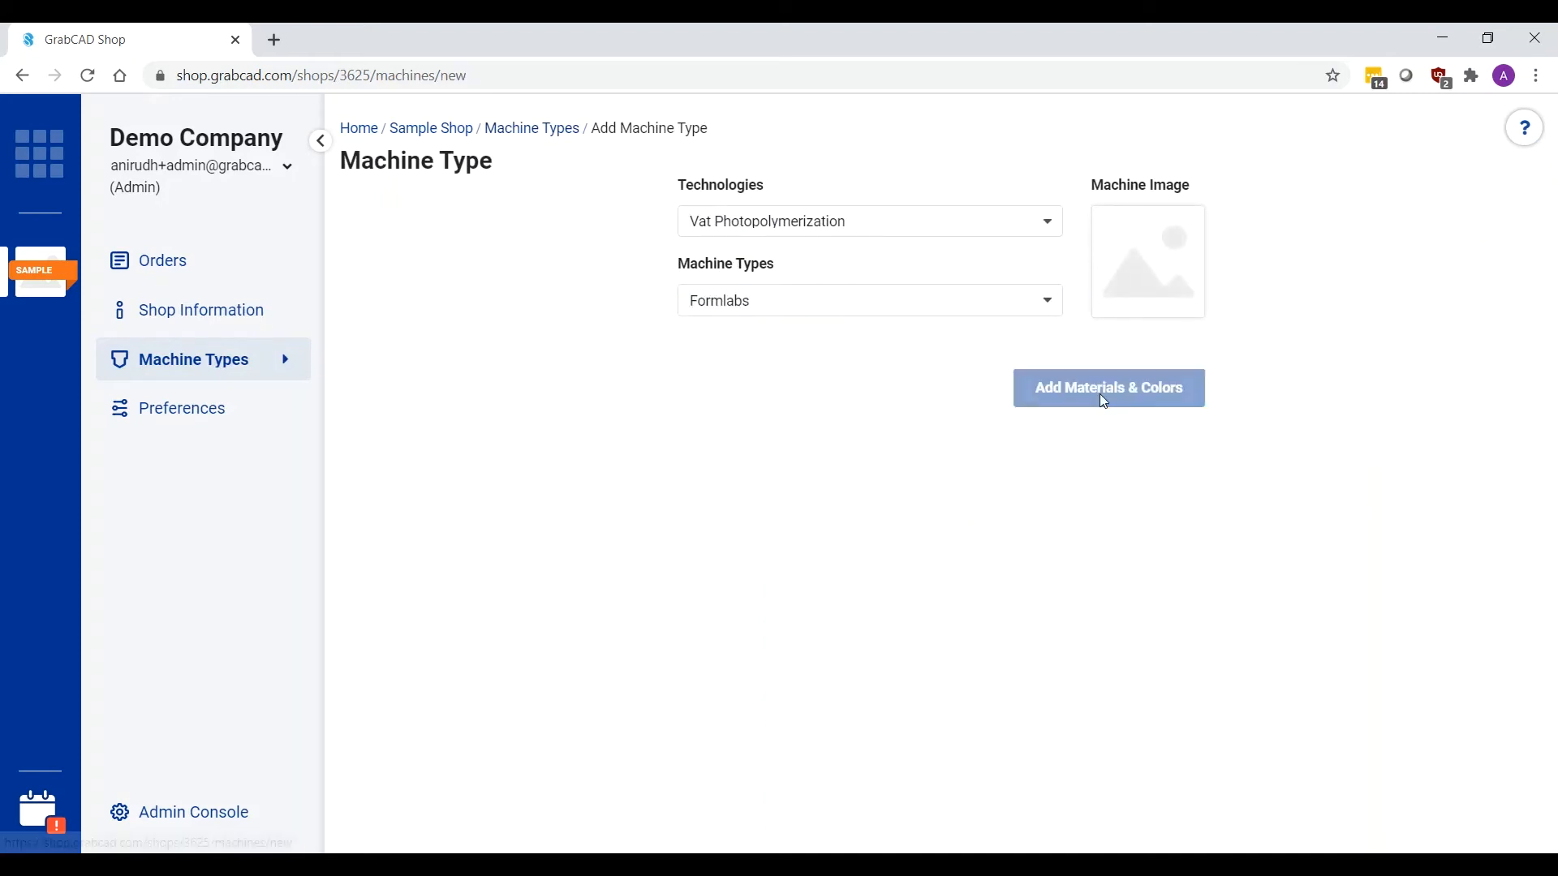
left_click(1323, 806)
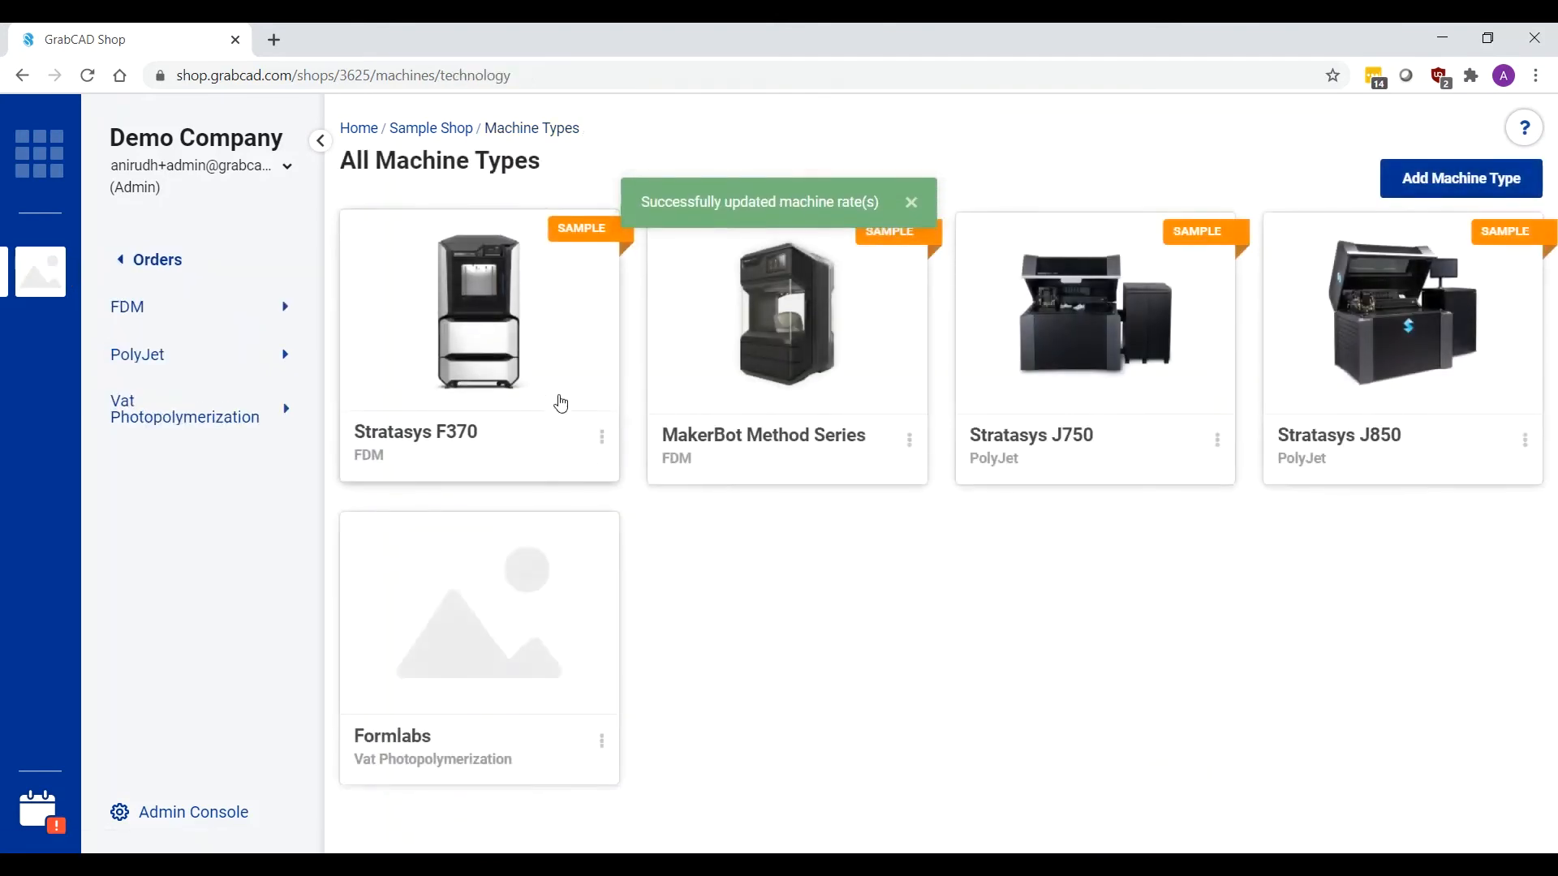
- For ABS-M30 on the Stratasys F370, set rates of $100 material and $50 support per in³ and enable Black, Blue and Green
left_click(557, 403)
left_click(1113, 330)
left_click(1113, 377)
left_click(1116, 471)
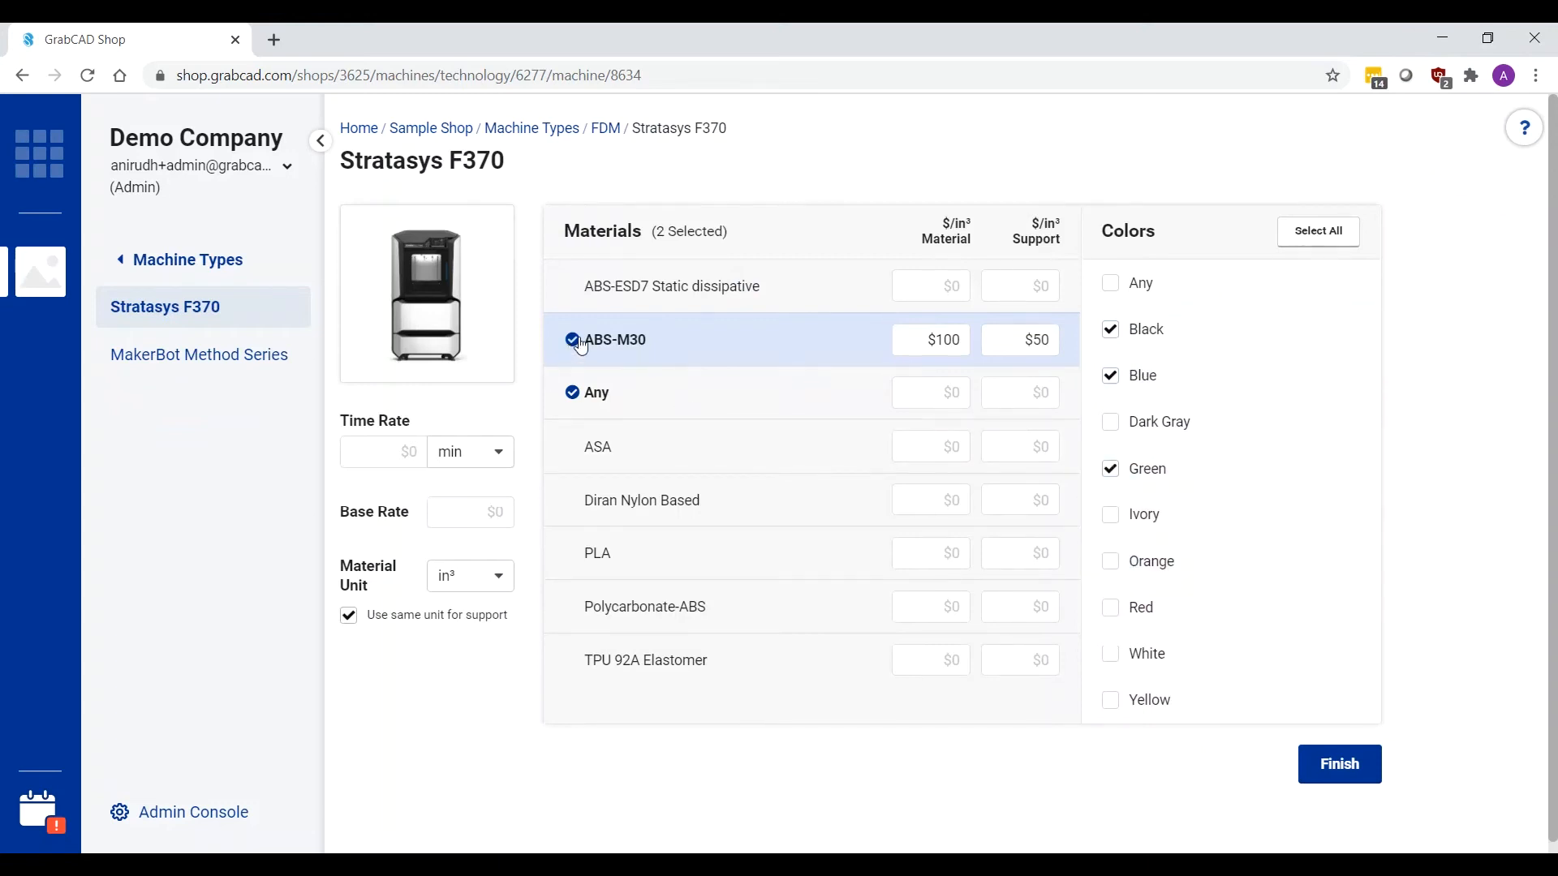
- Fill in the time rate and base rate for the Stratasys F370 and save the machine's settings
left_click(393, 454)
left_click(487, 513)
left_click(1332, 767)
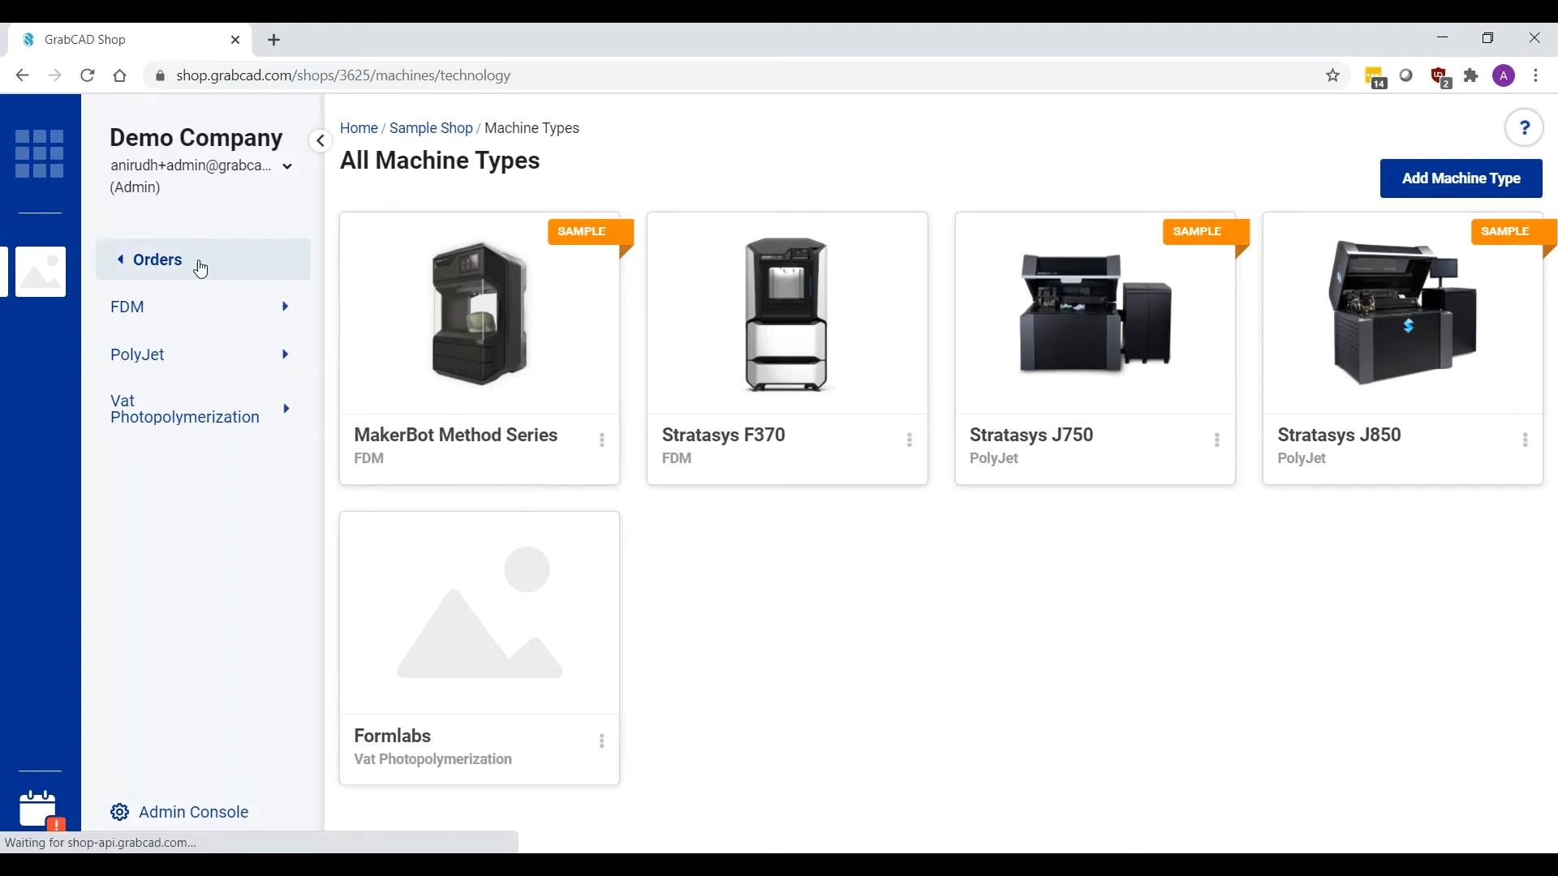
- Start a new order and upload BellCrank Multiple Pieces.SLDPRT, FEA Analysis Bracket.wrl and Test.print to it
left_click(198, 266)
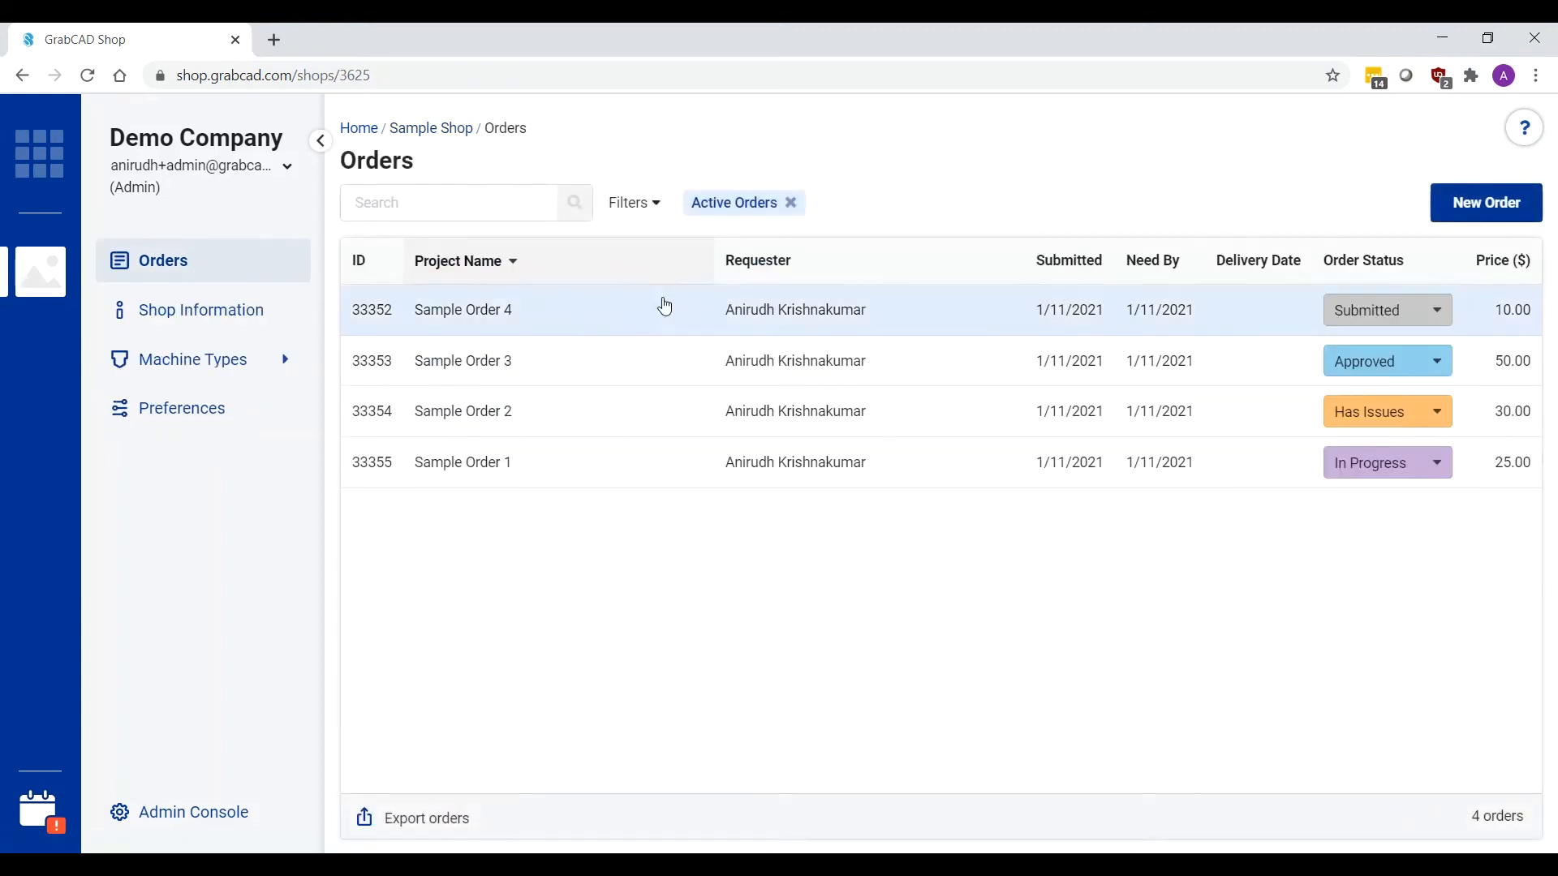
left_click(1456, 195)
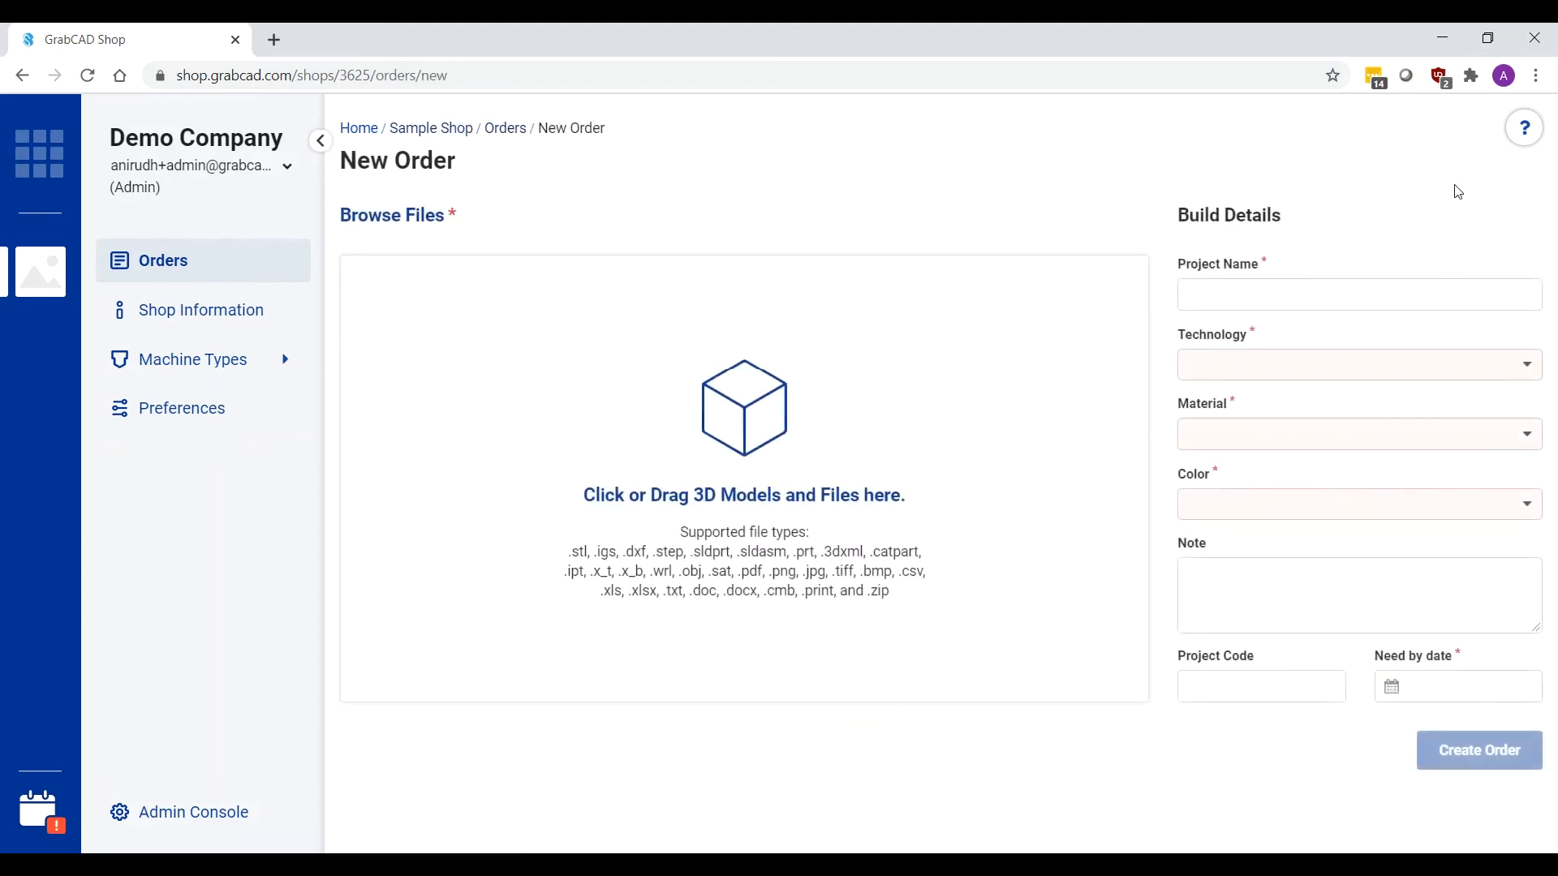
left_click(800, 488)
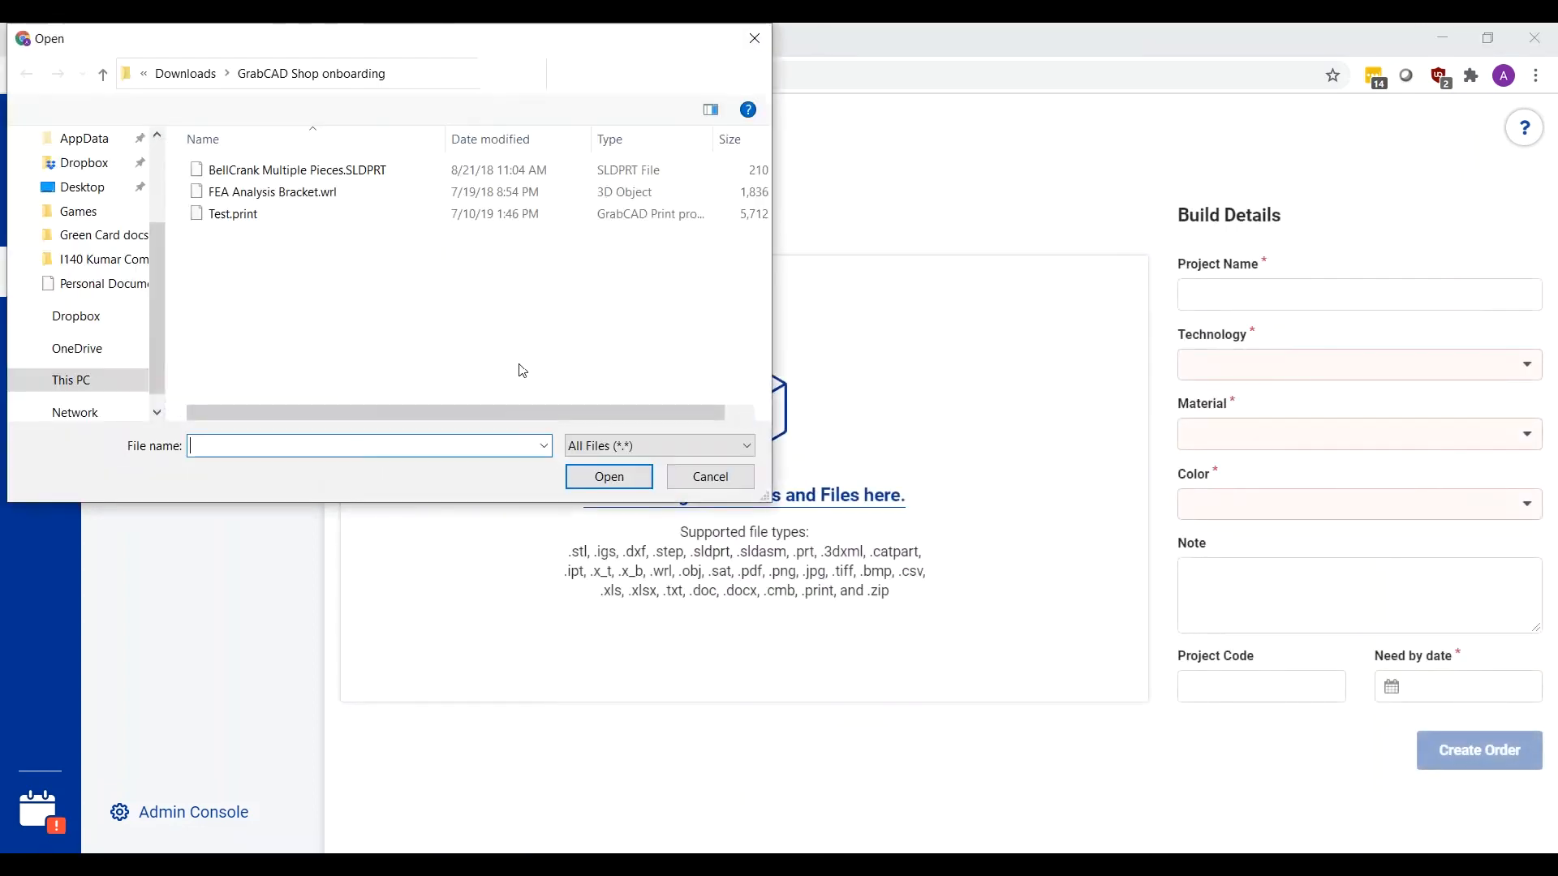
left_click_drag(254, 262, 276, 161)
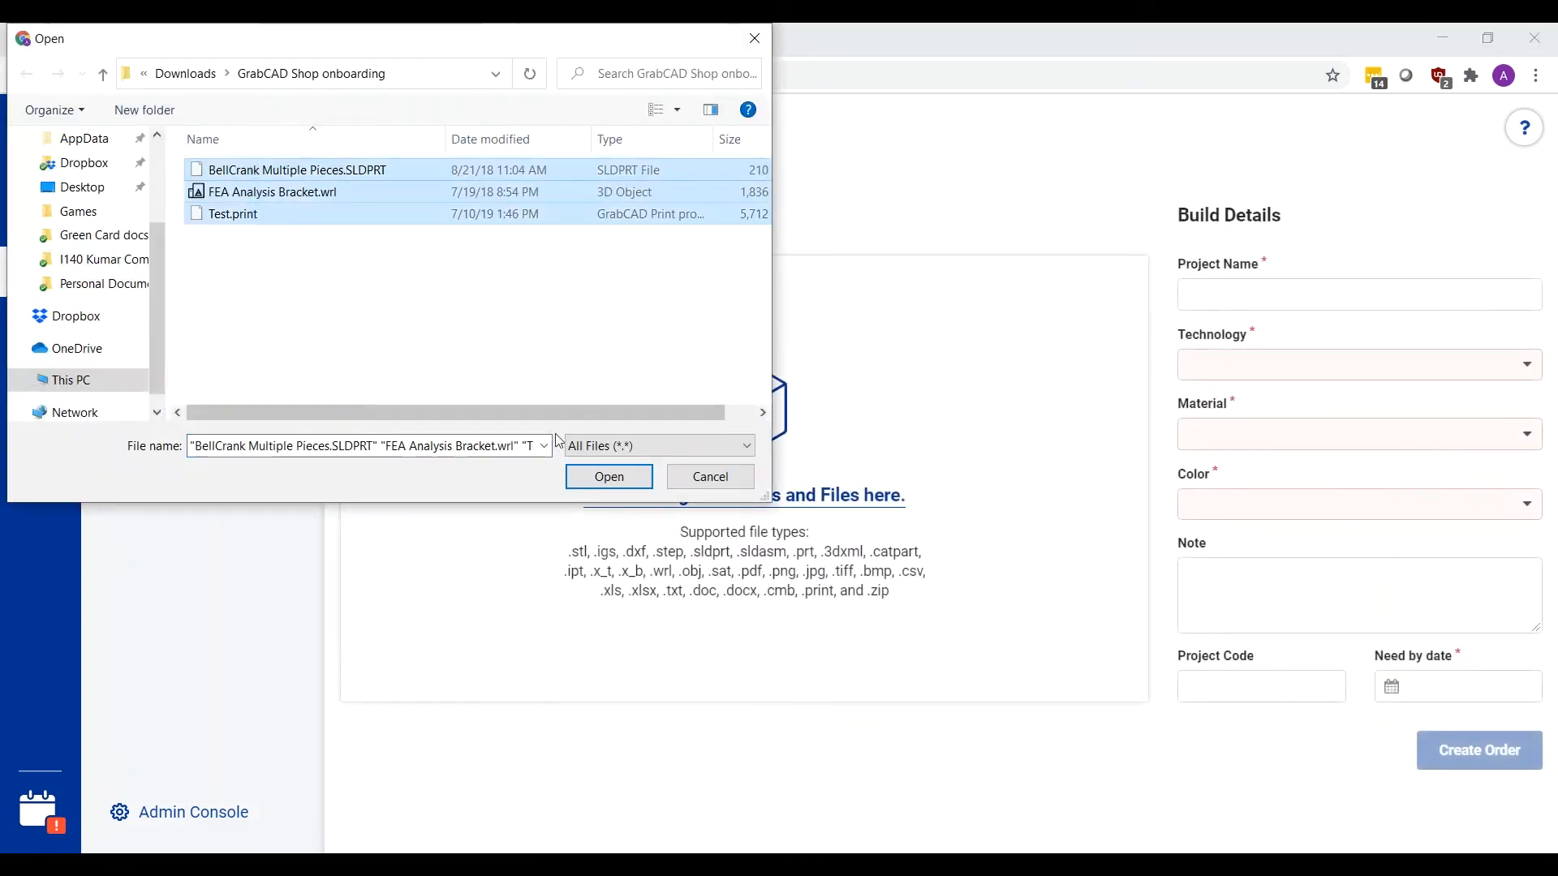
left_click(609, 477)
- Create the order named "New order" with FDM, ABS-M30 and Black, project code "Dept code" and need-by date 01/28/2021
left_click(1266, 364)
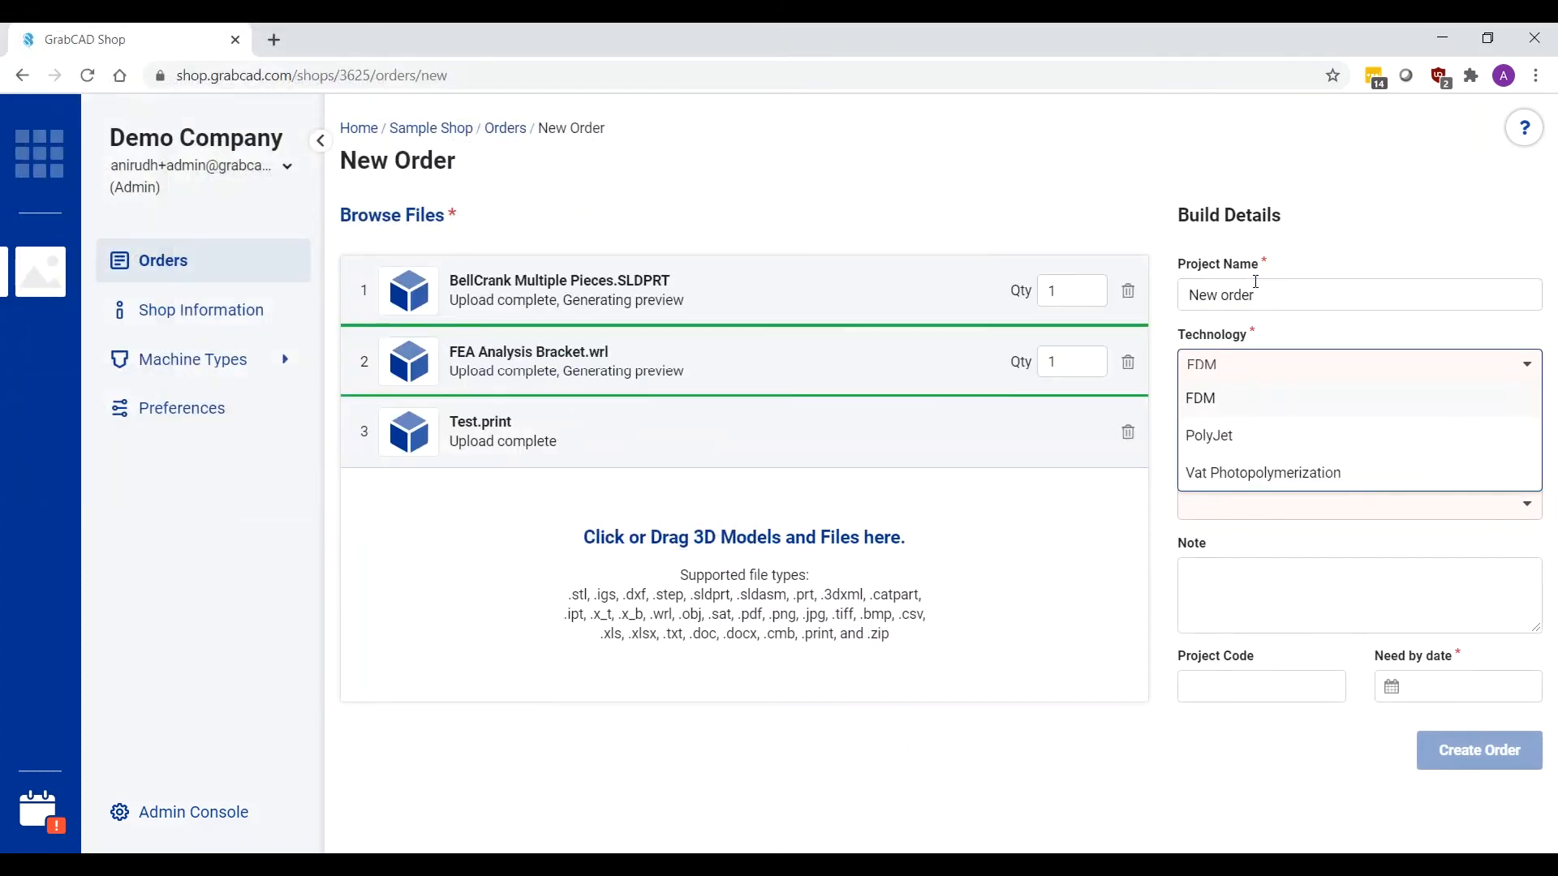
left_click(1266, 416)
left_click(1259, 434)
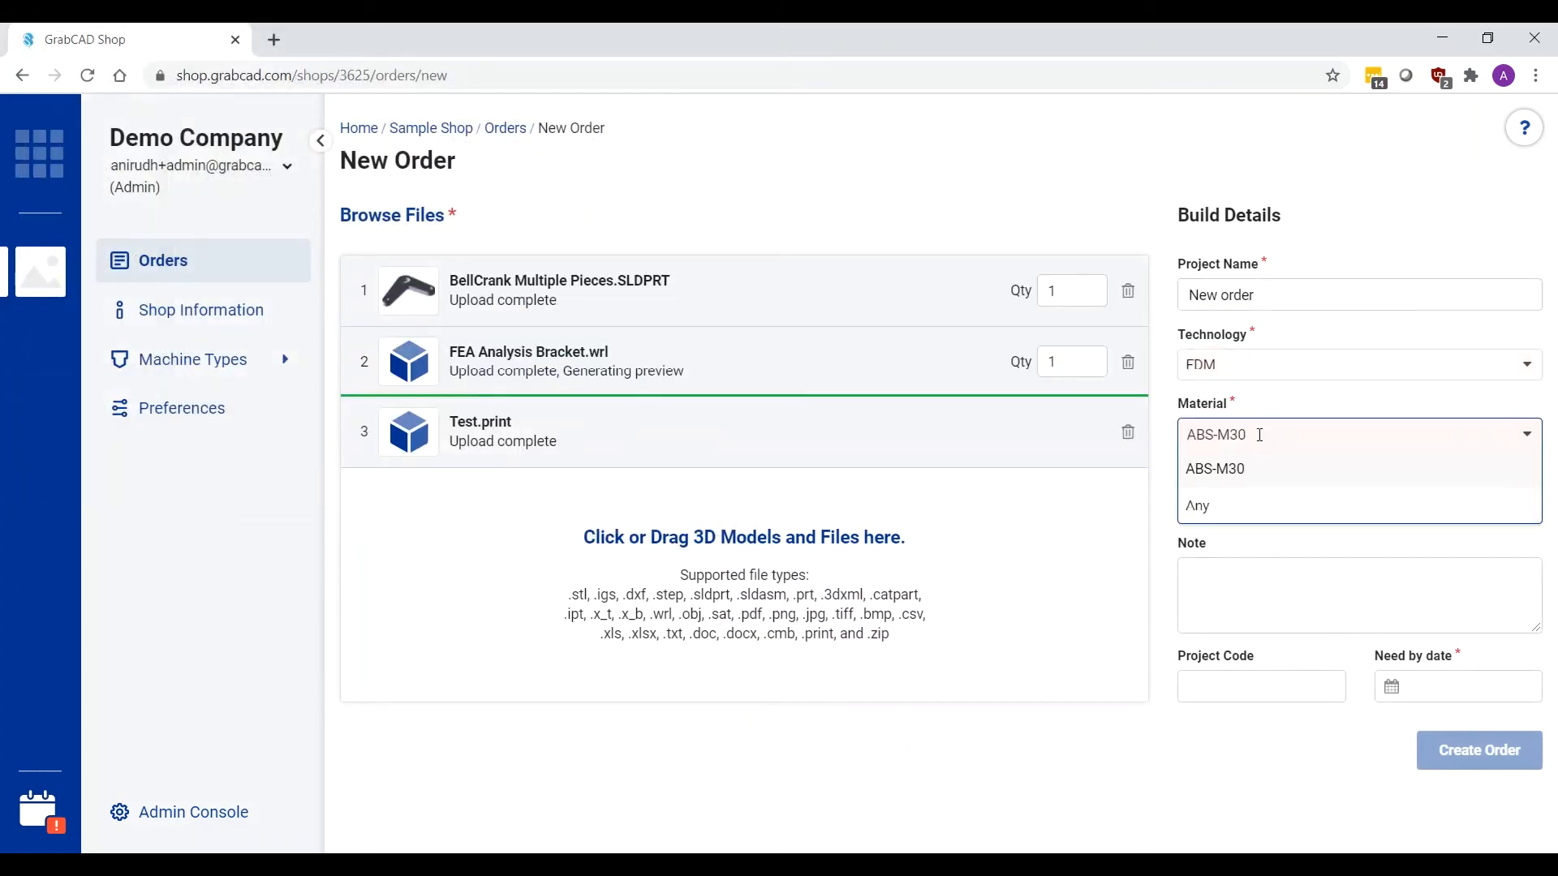
left_click(1254, 471)
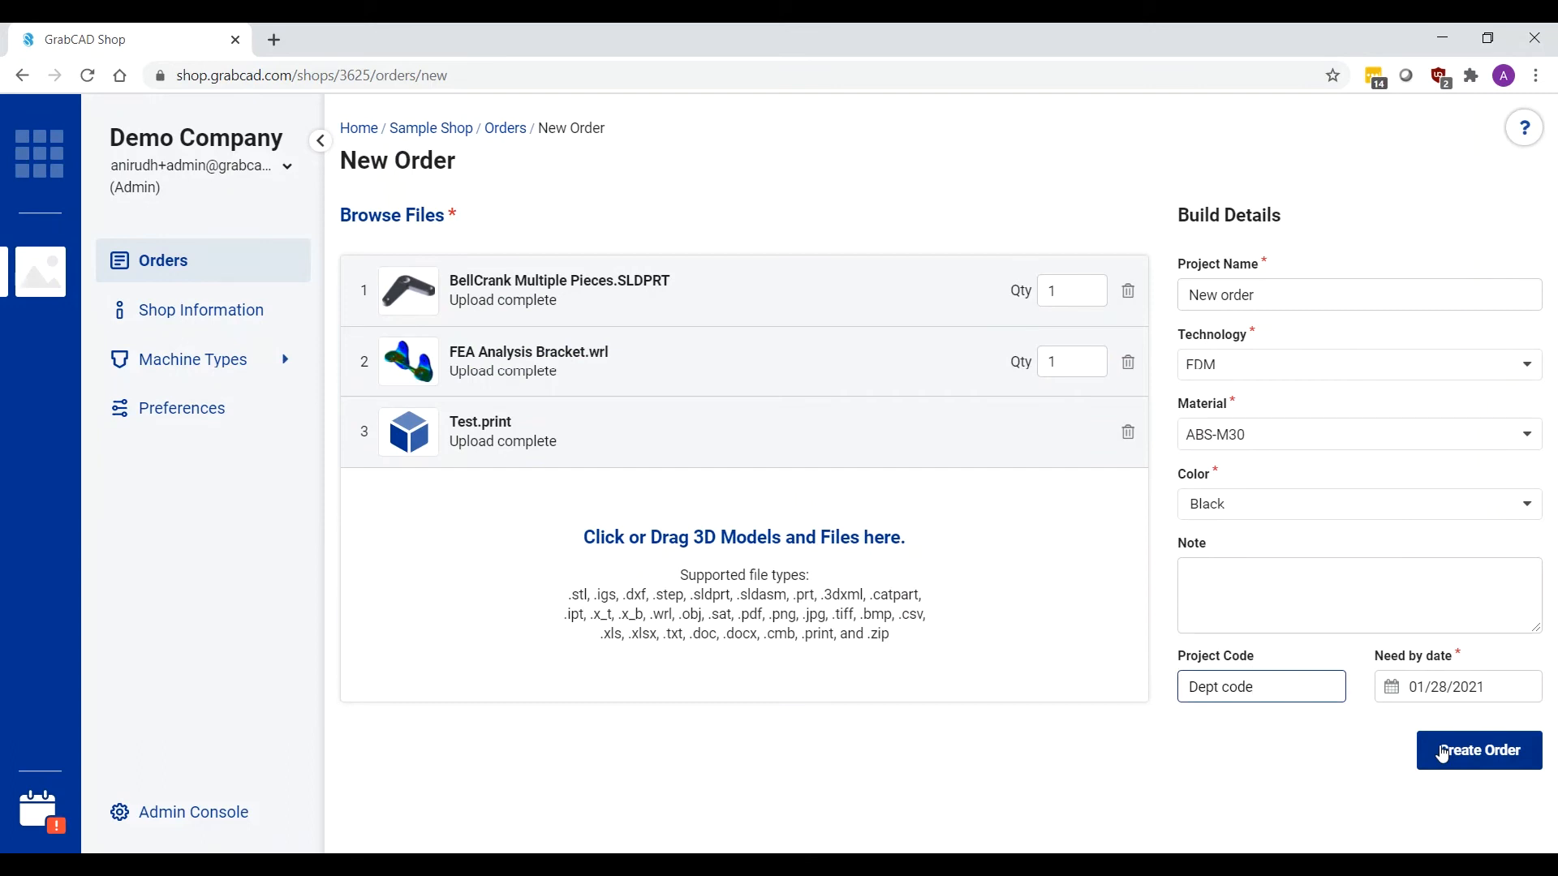
left_click(1443, 752)
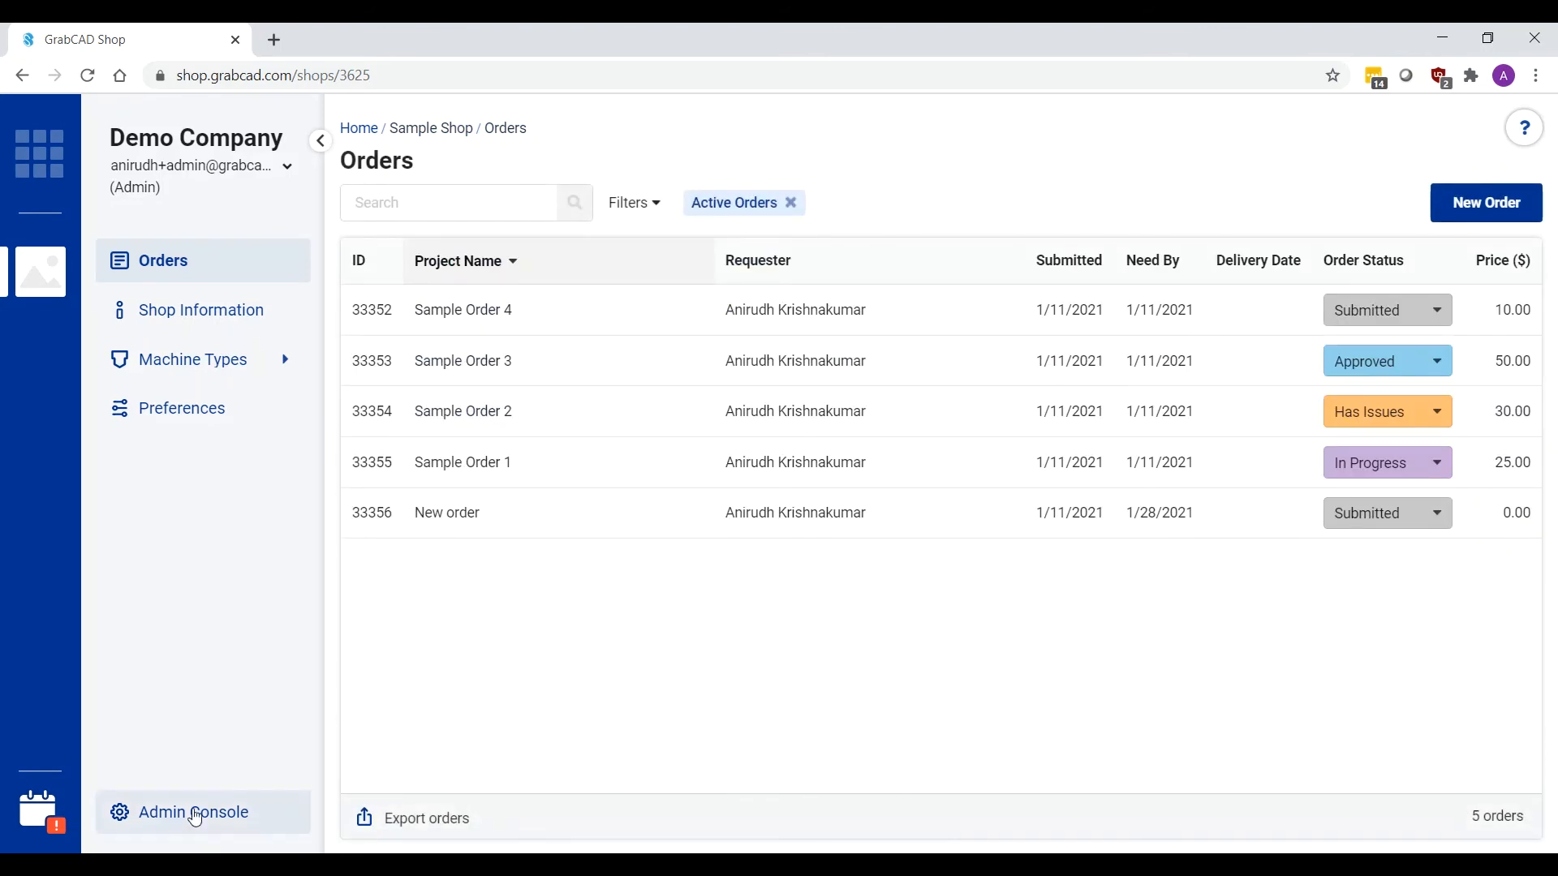
- Switch to the GrabCAD Admin Console and open the company details for editing
left_click(193, 829)
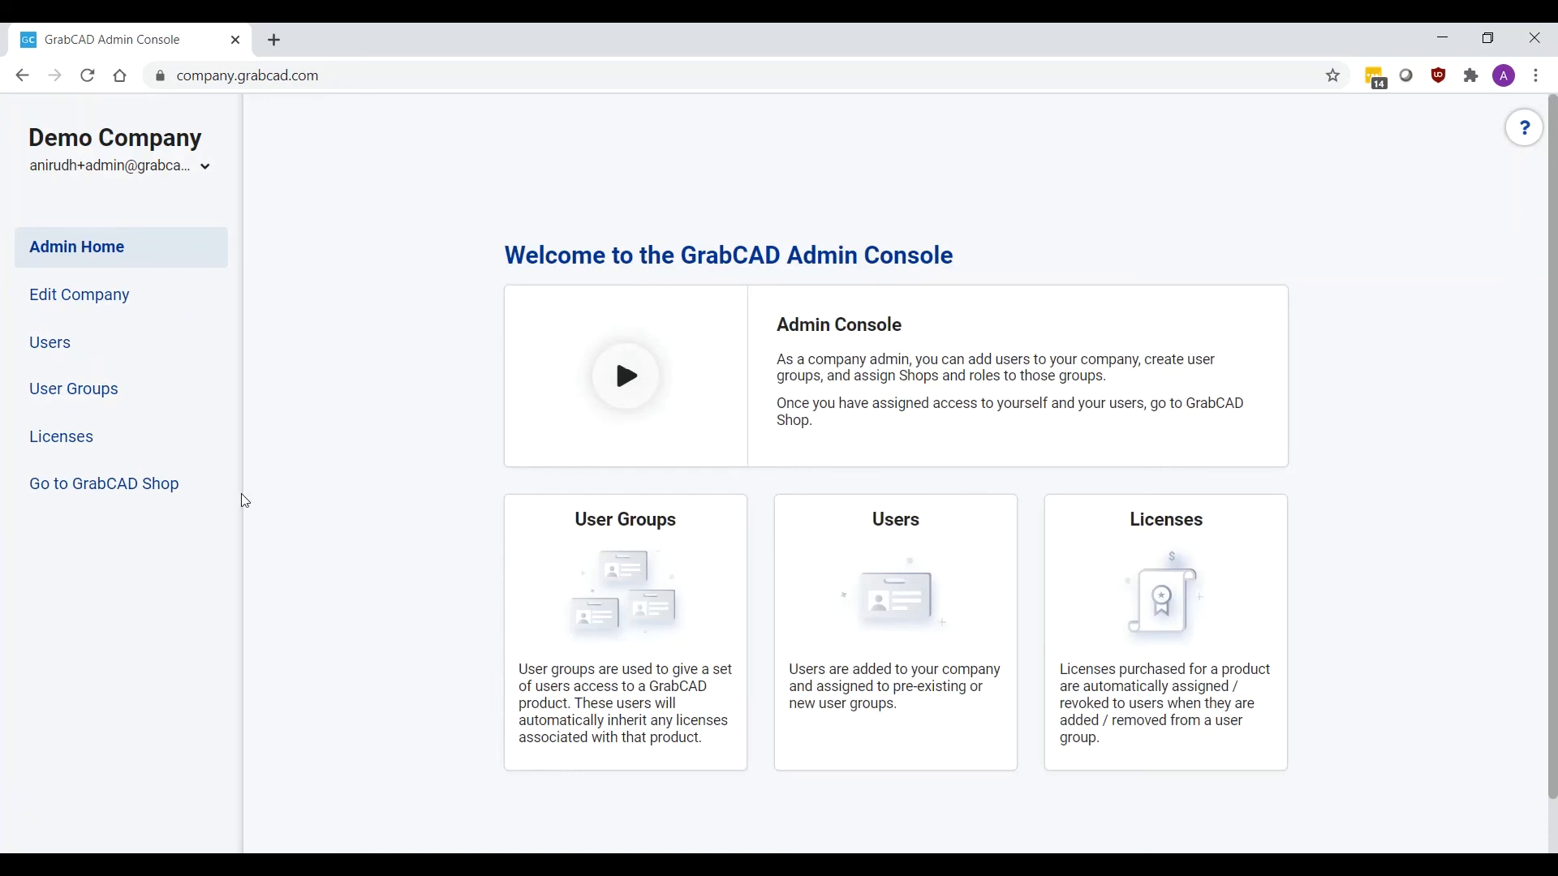
left_click(142, 319)
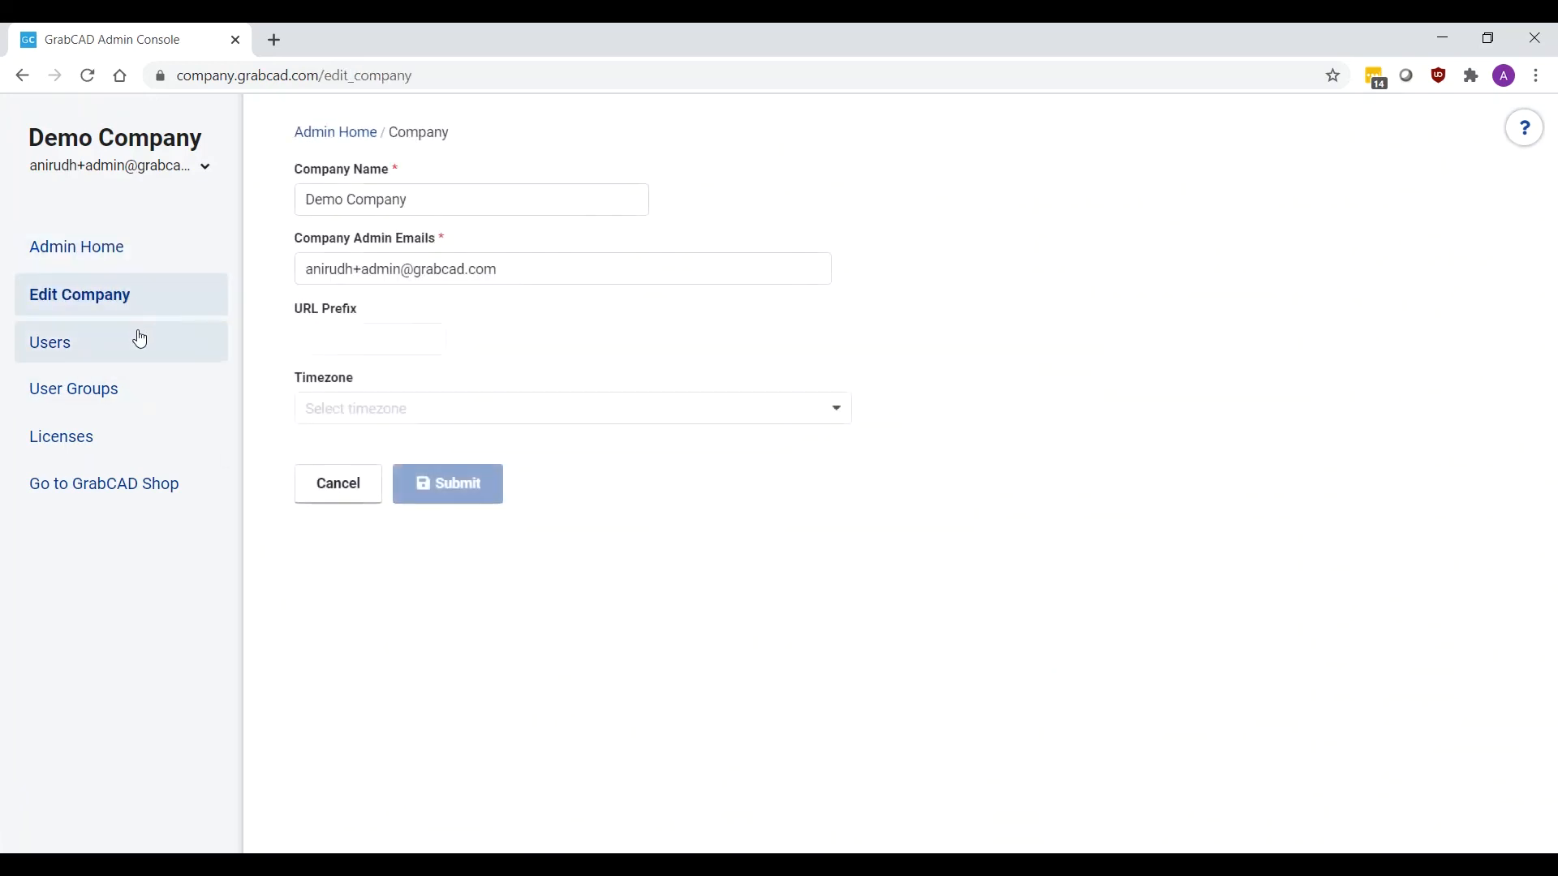
- Review the company's user groups and examine the assigned shop role and users of the Operators (Sample Shop) group
left_click(131, 399)
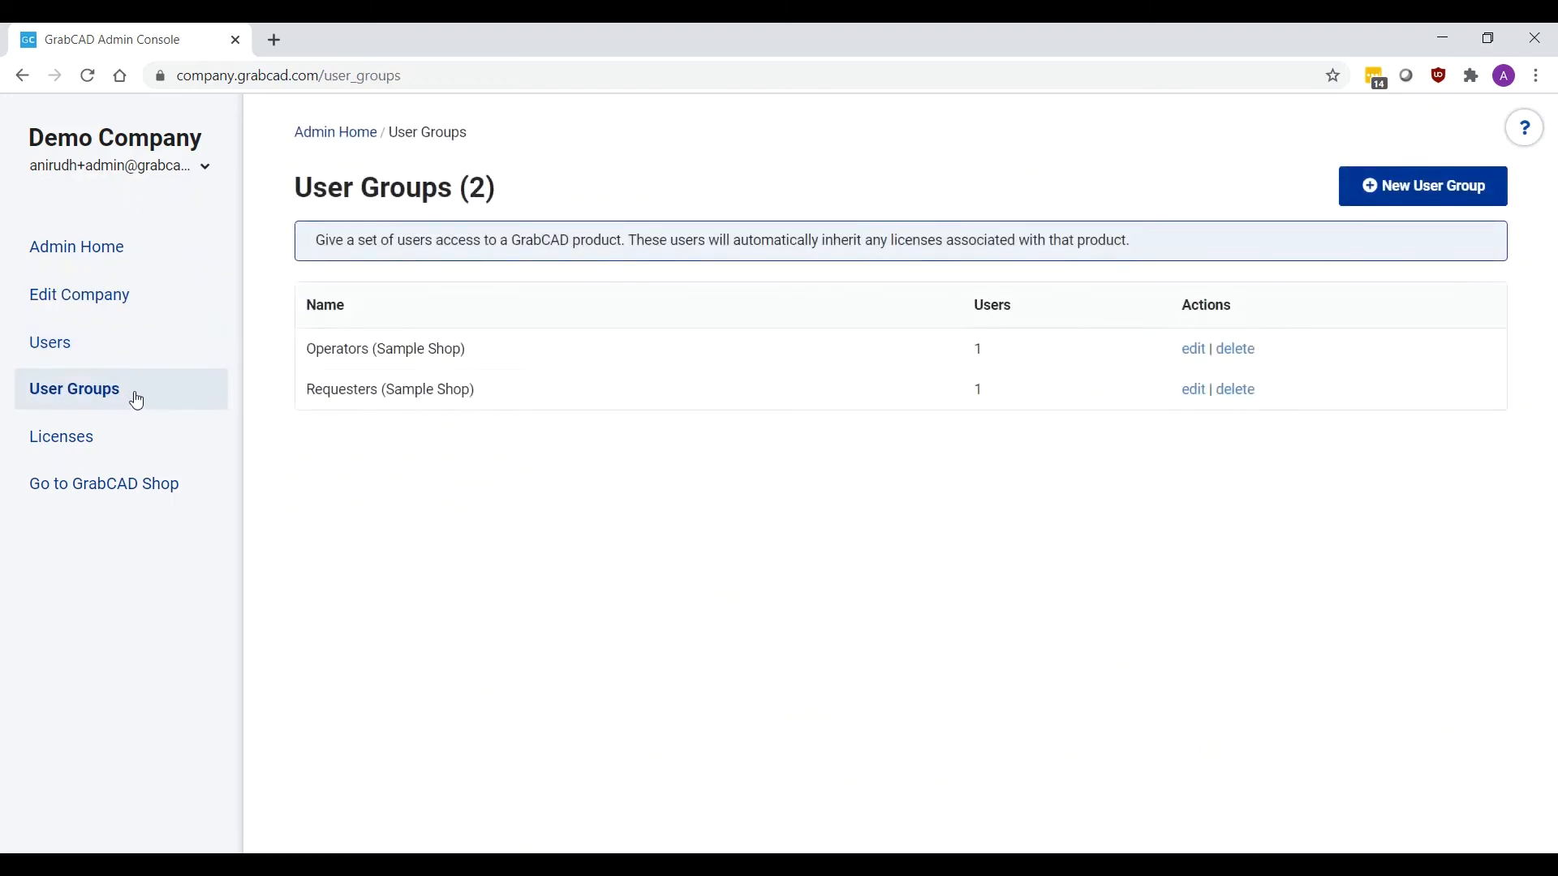
left_click_drag(306, 348, 476, 362)
left_click_drag(310, 392, 487, 405)
left_click(1194, 350)
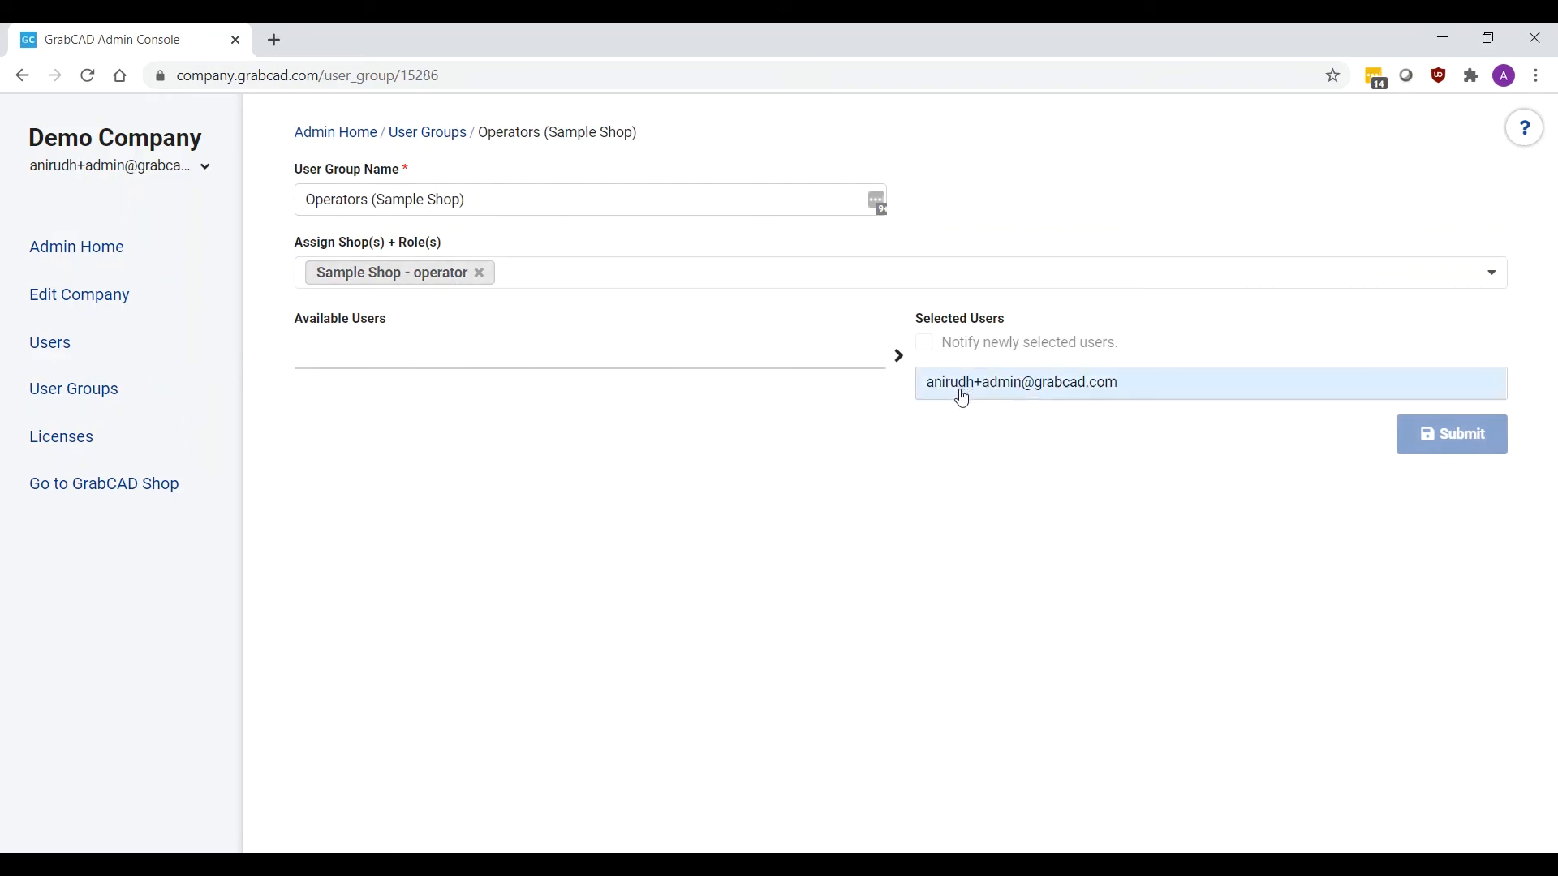
left_click(414, 134)
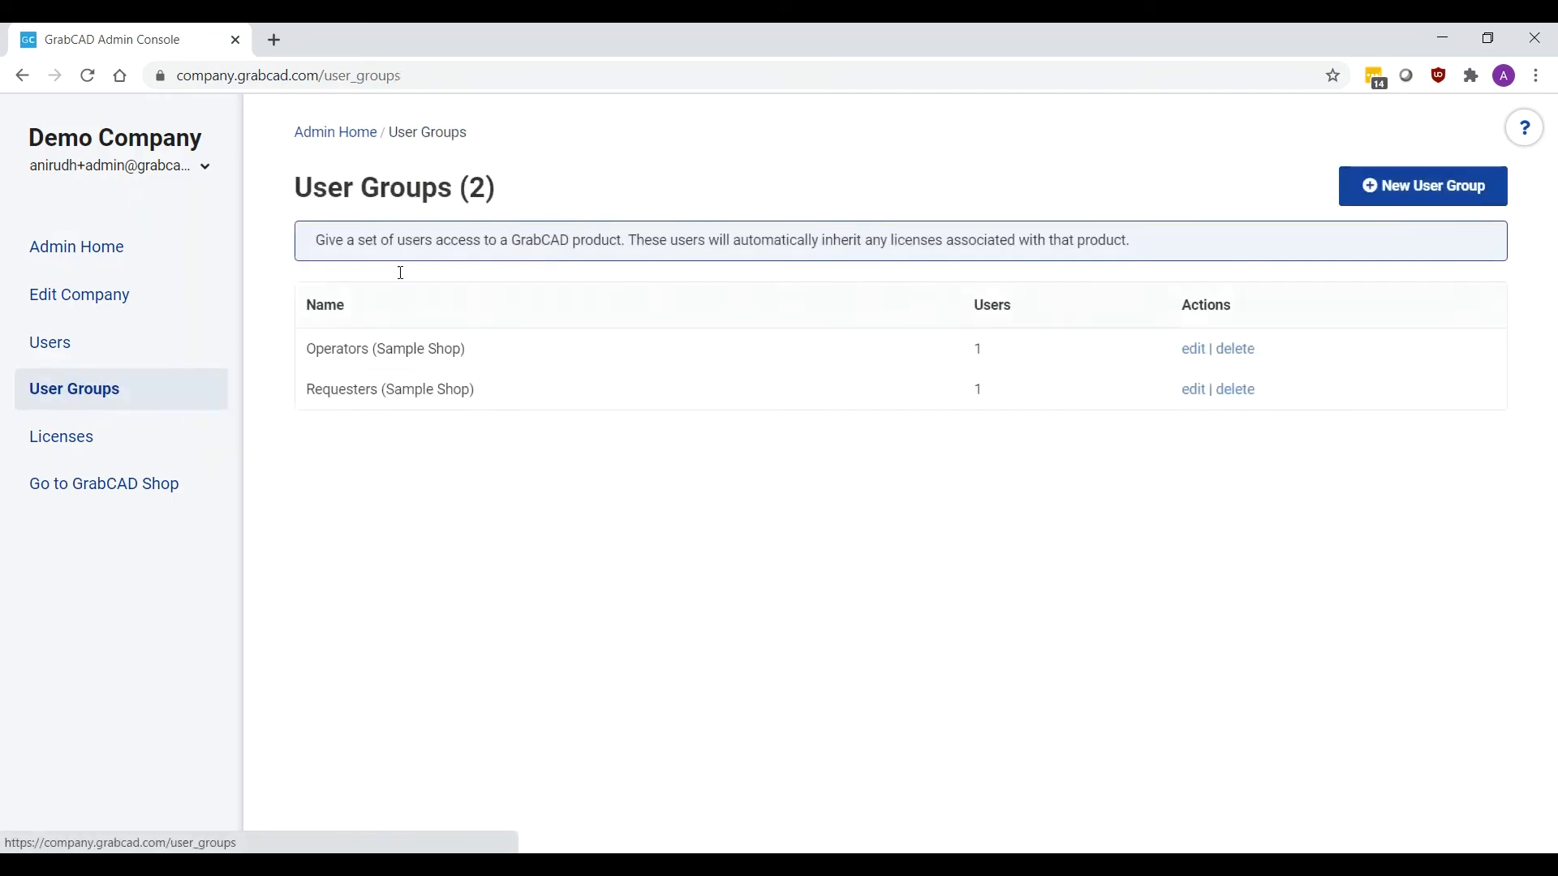
- Invite two users by email, assign them to Requesters (Sample Shop) with group assignment notification, and check the current users list
left_click(145, 343)
left_click(536, 255)
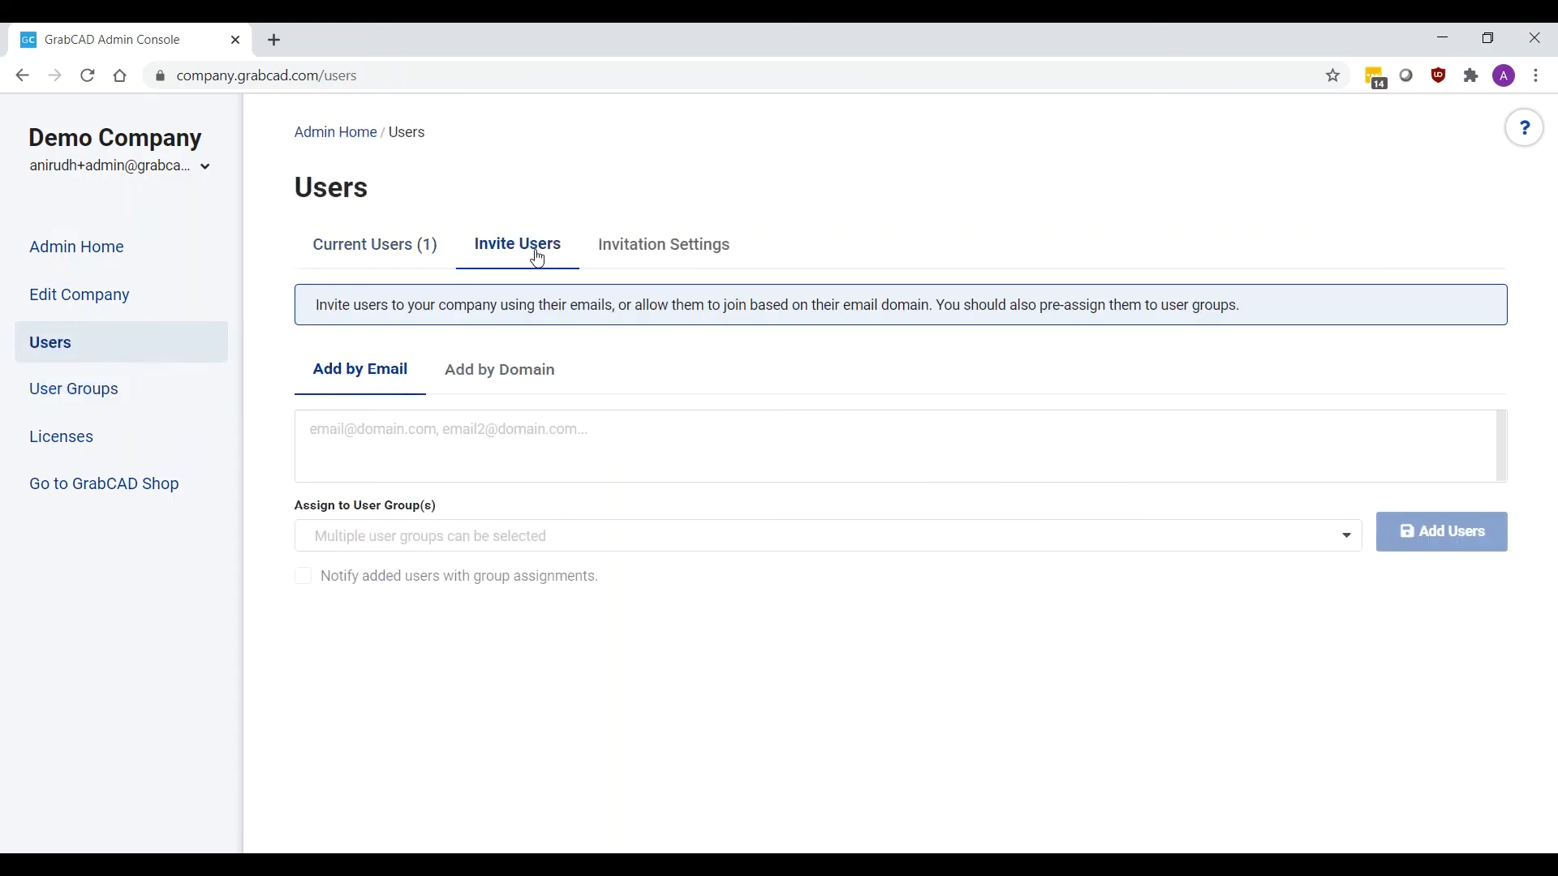
left_click(519, 430)
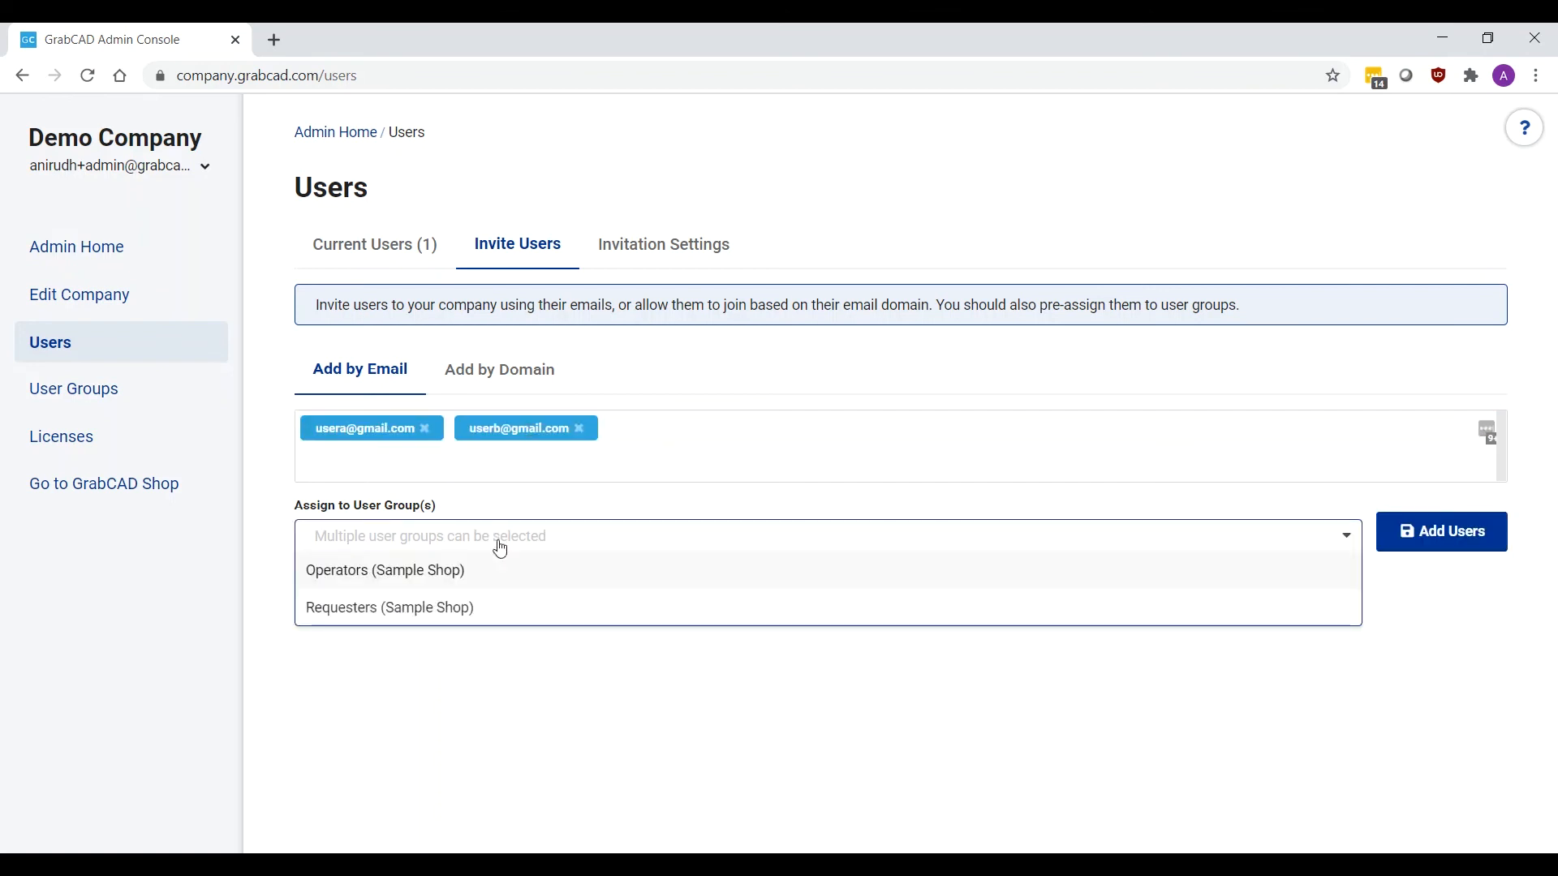
left_click(503, 613)
left_click(512, 649)
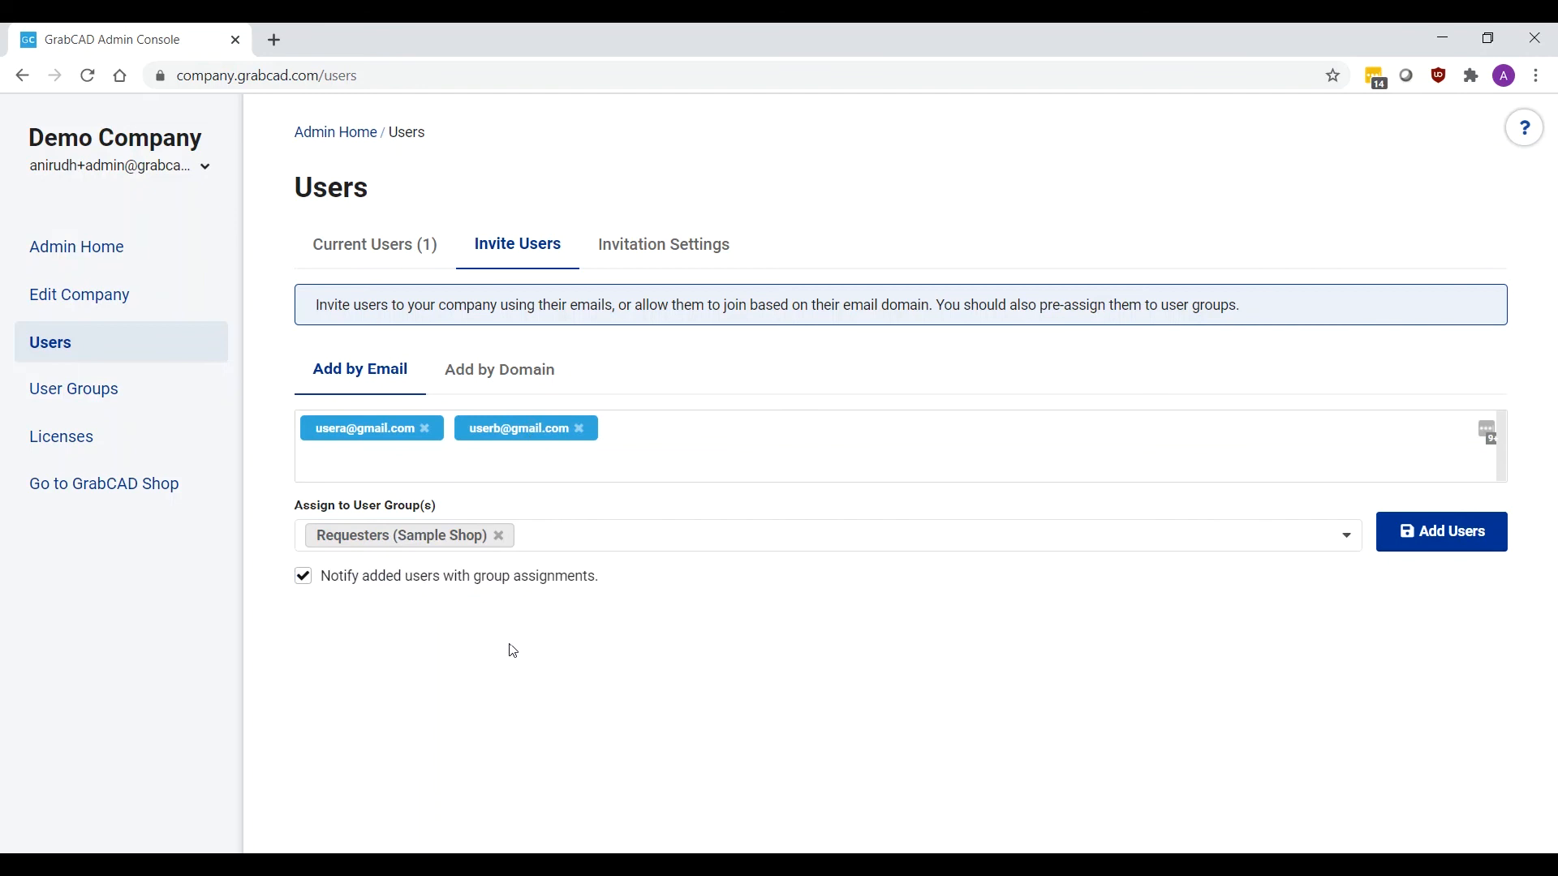
left_click(1428, 532)
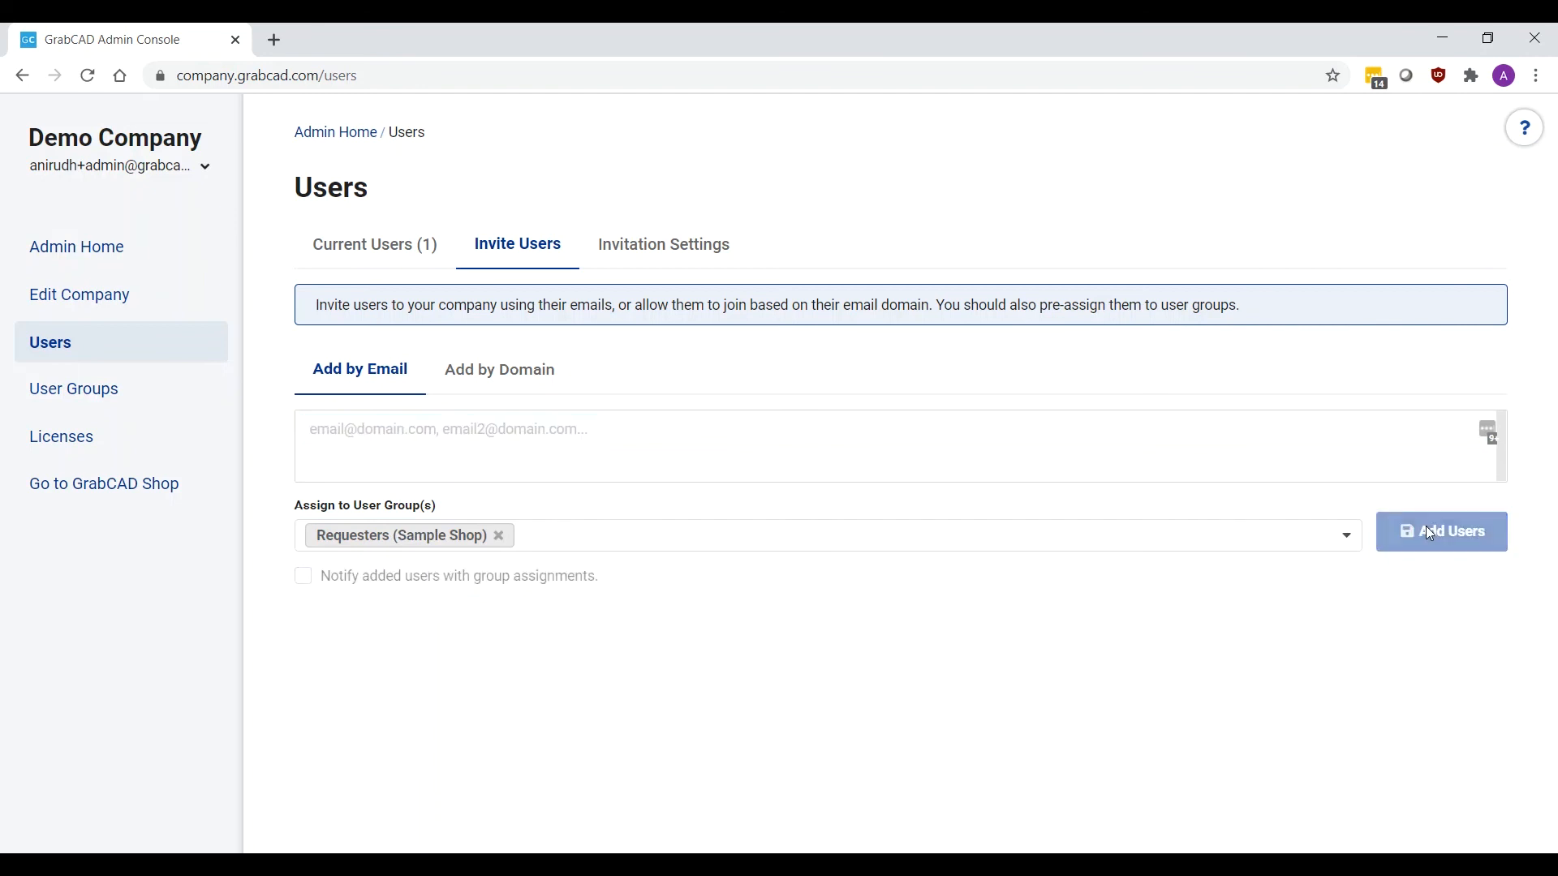
left_click(383, 253)
- Examine the GrabCAD Shop license details, including its package, the user groups using it and who can use the product
left_click(172, 443)
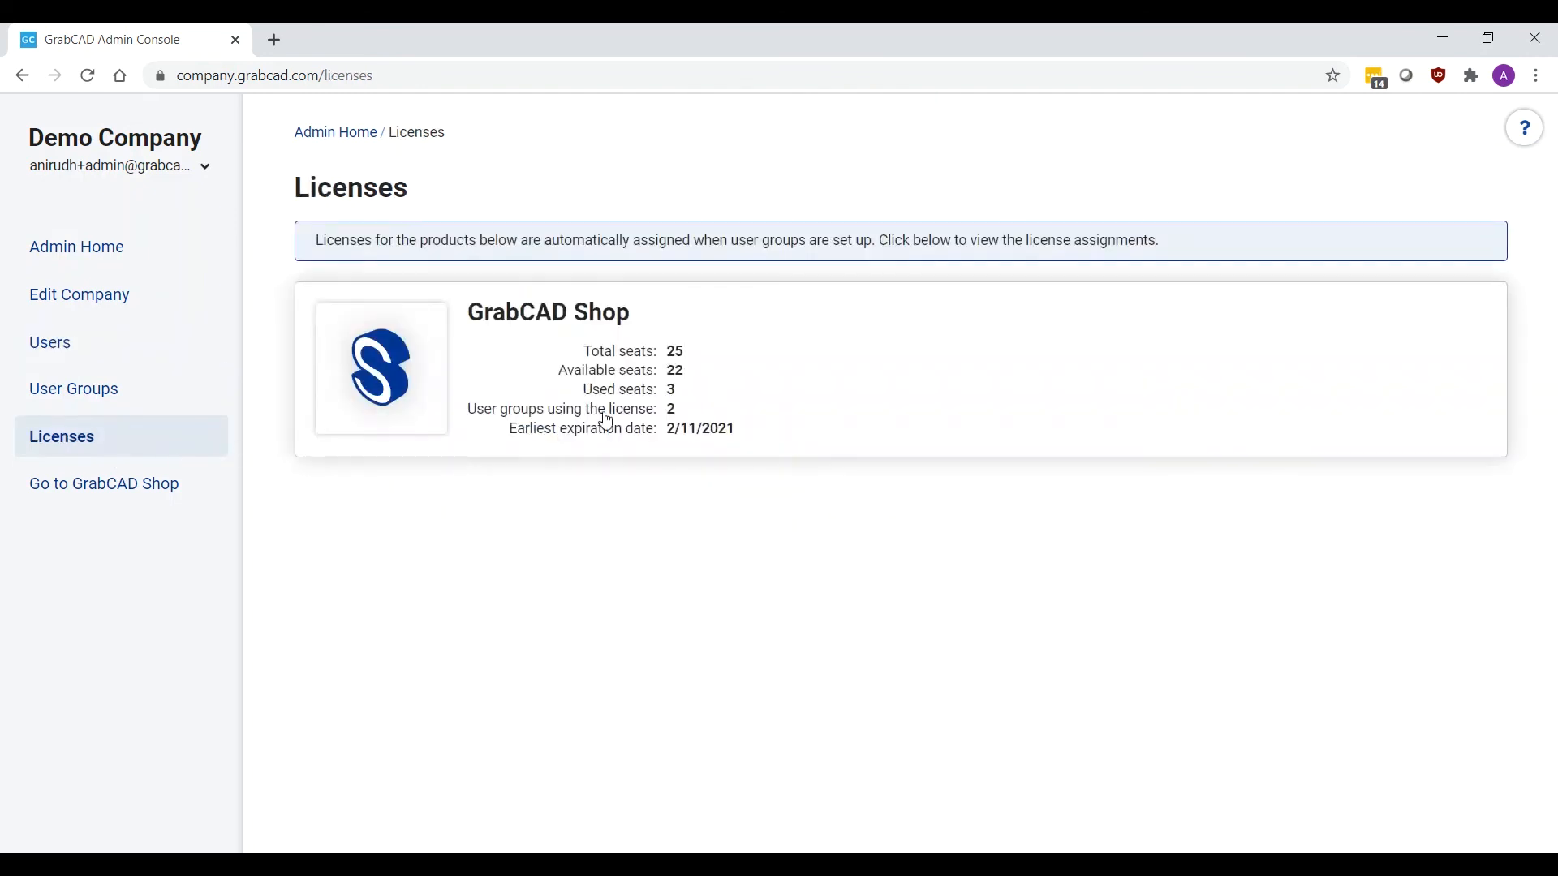
left_click(688, 378)
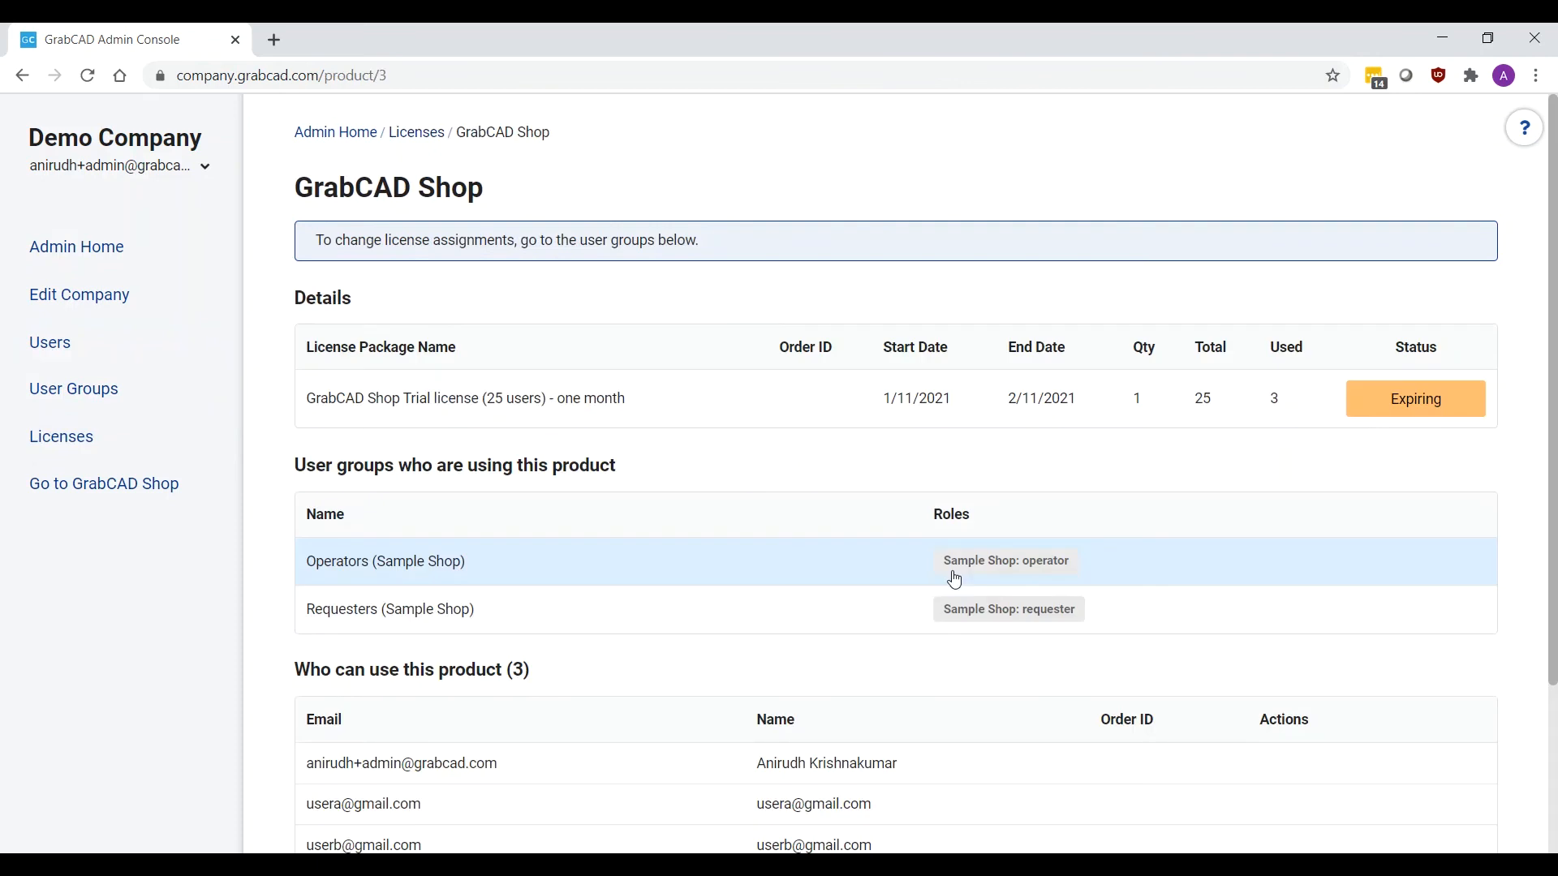
scroll(954, 579, "down", 3)
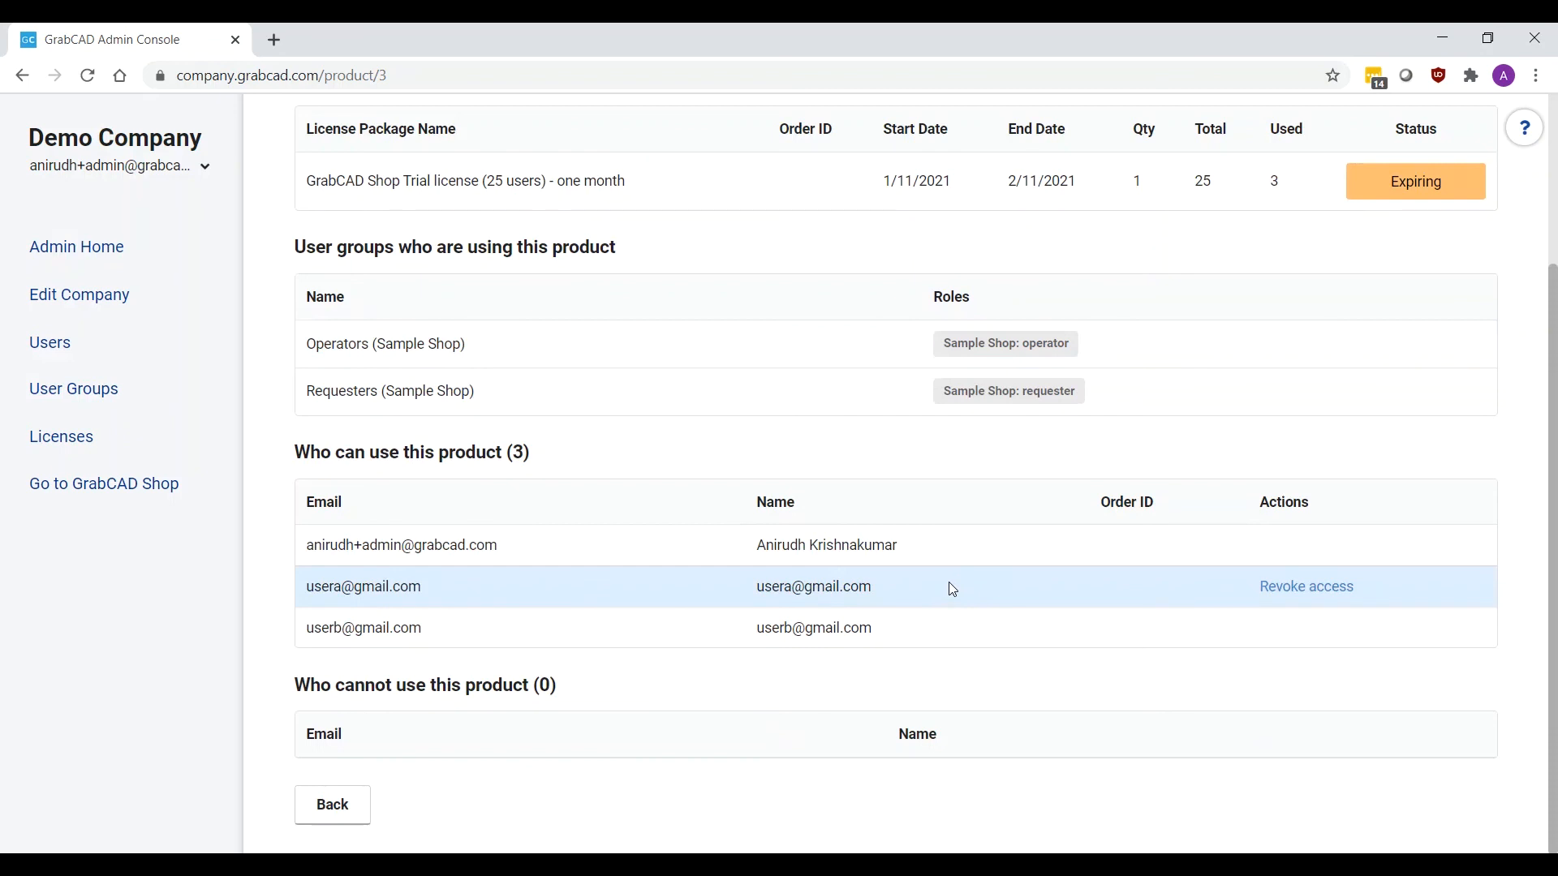
left_click(148, 444)
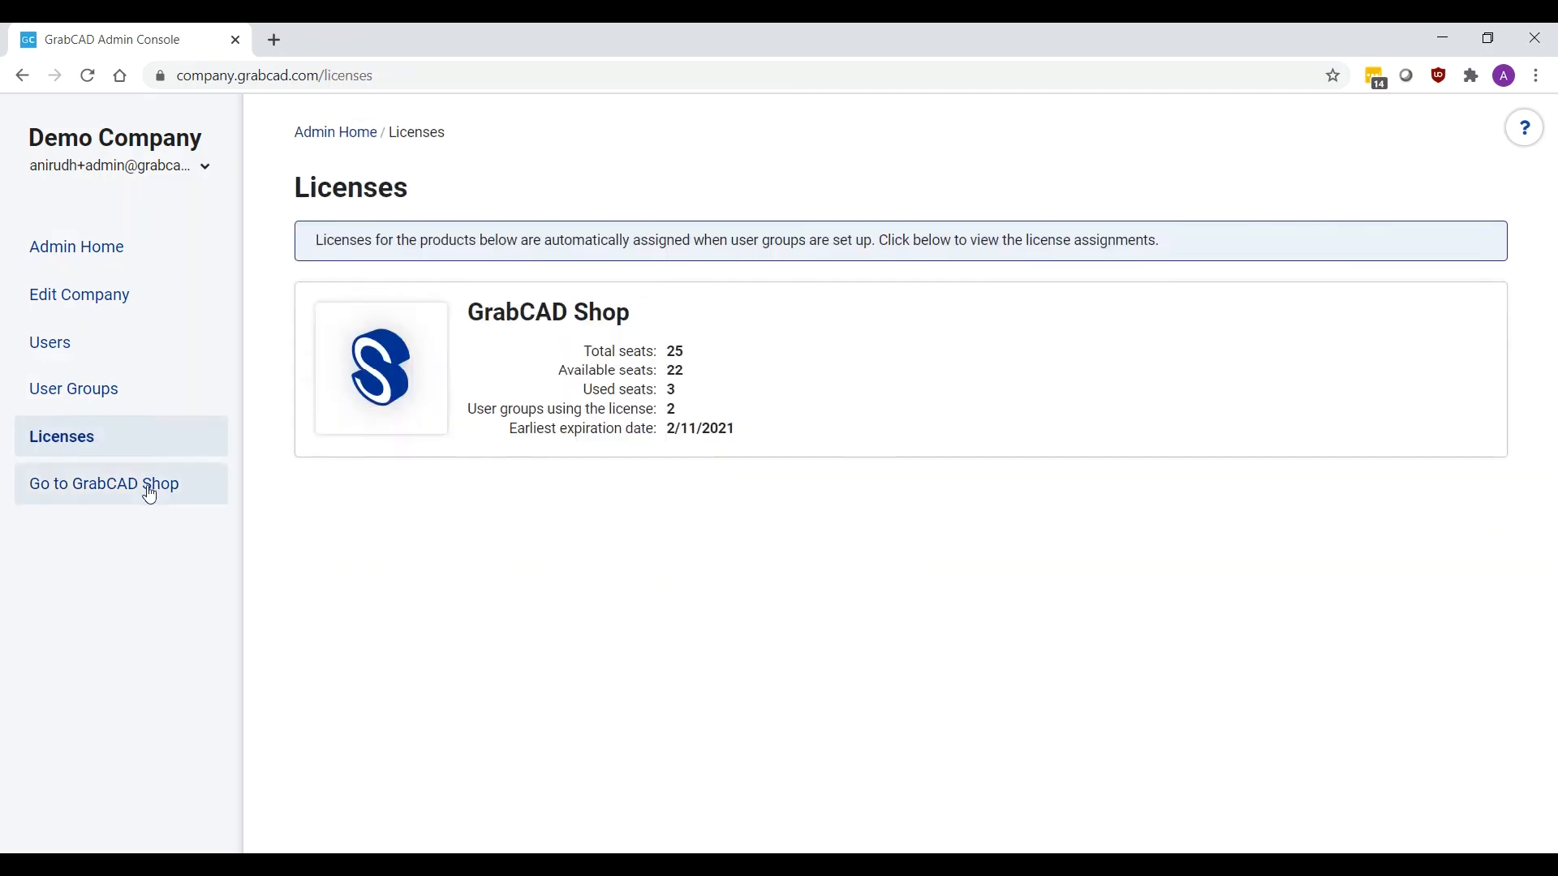
- Switch back to GrabCAD Shop and open a new message to support
left_click(149, 489)
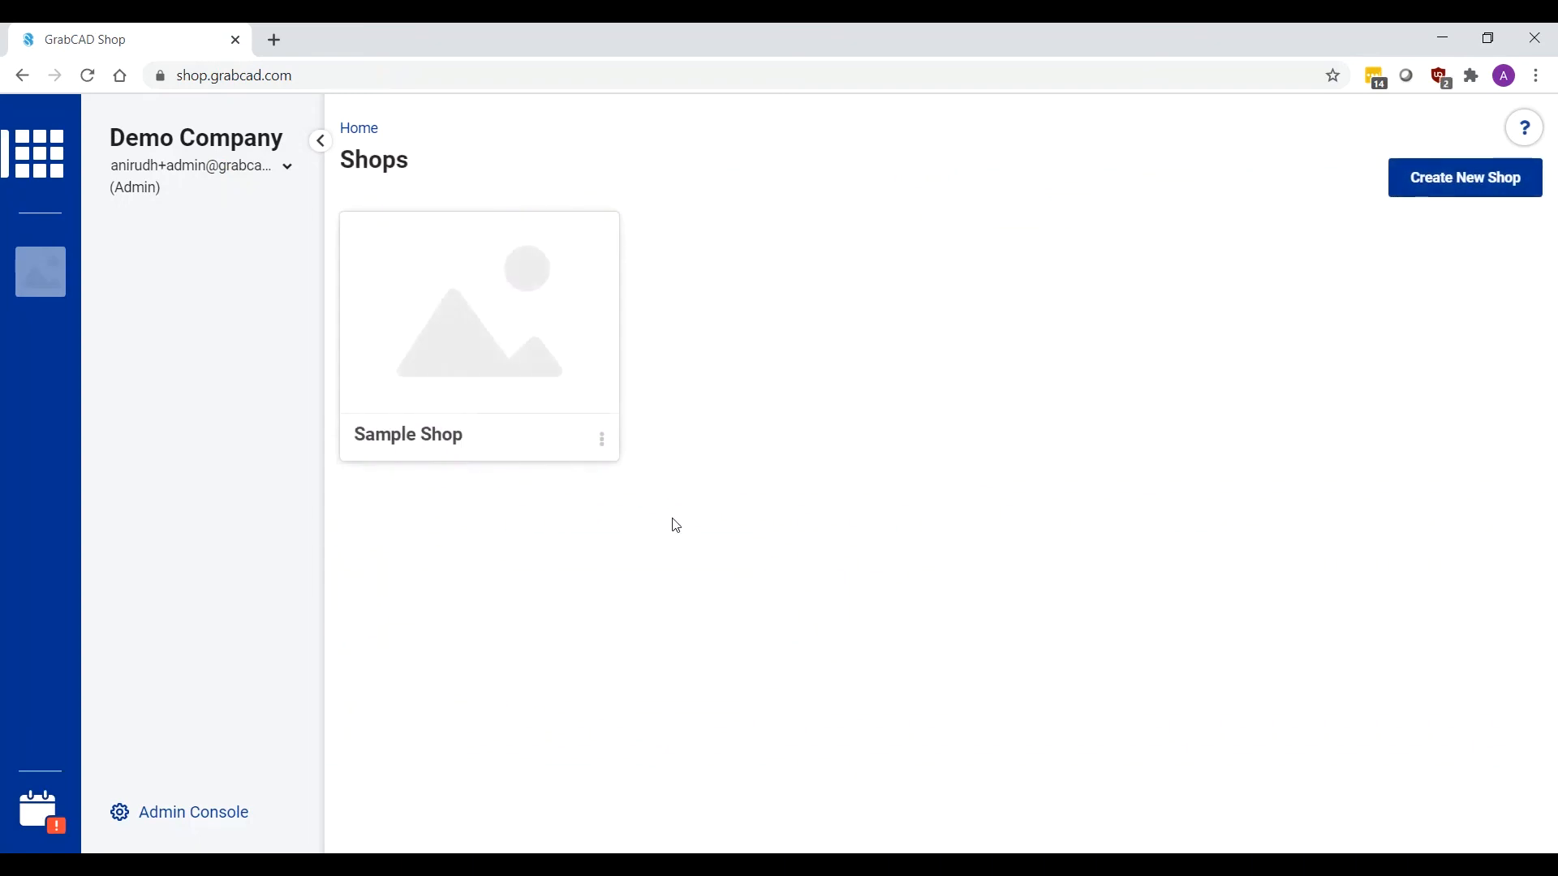
left_click(1515, 134)
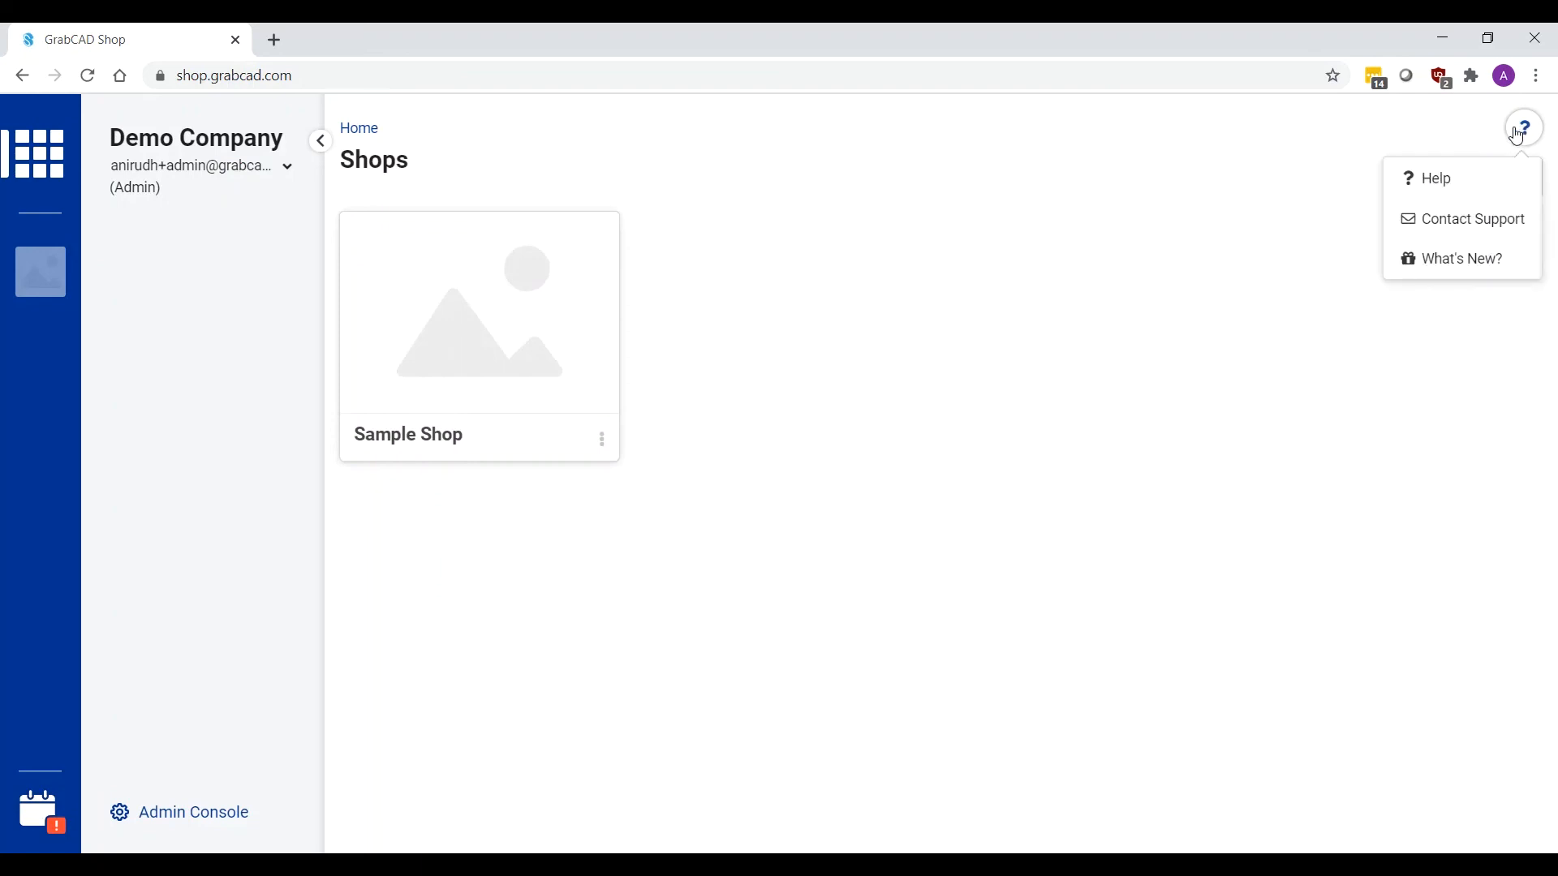
left_click(1477, 221)
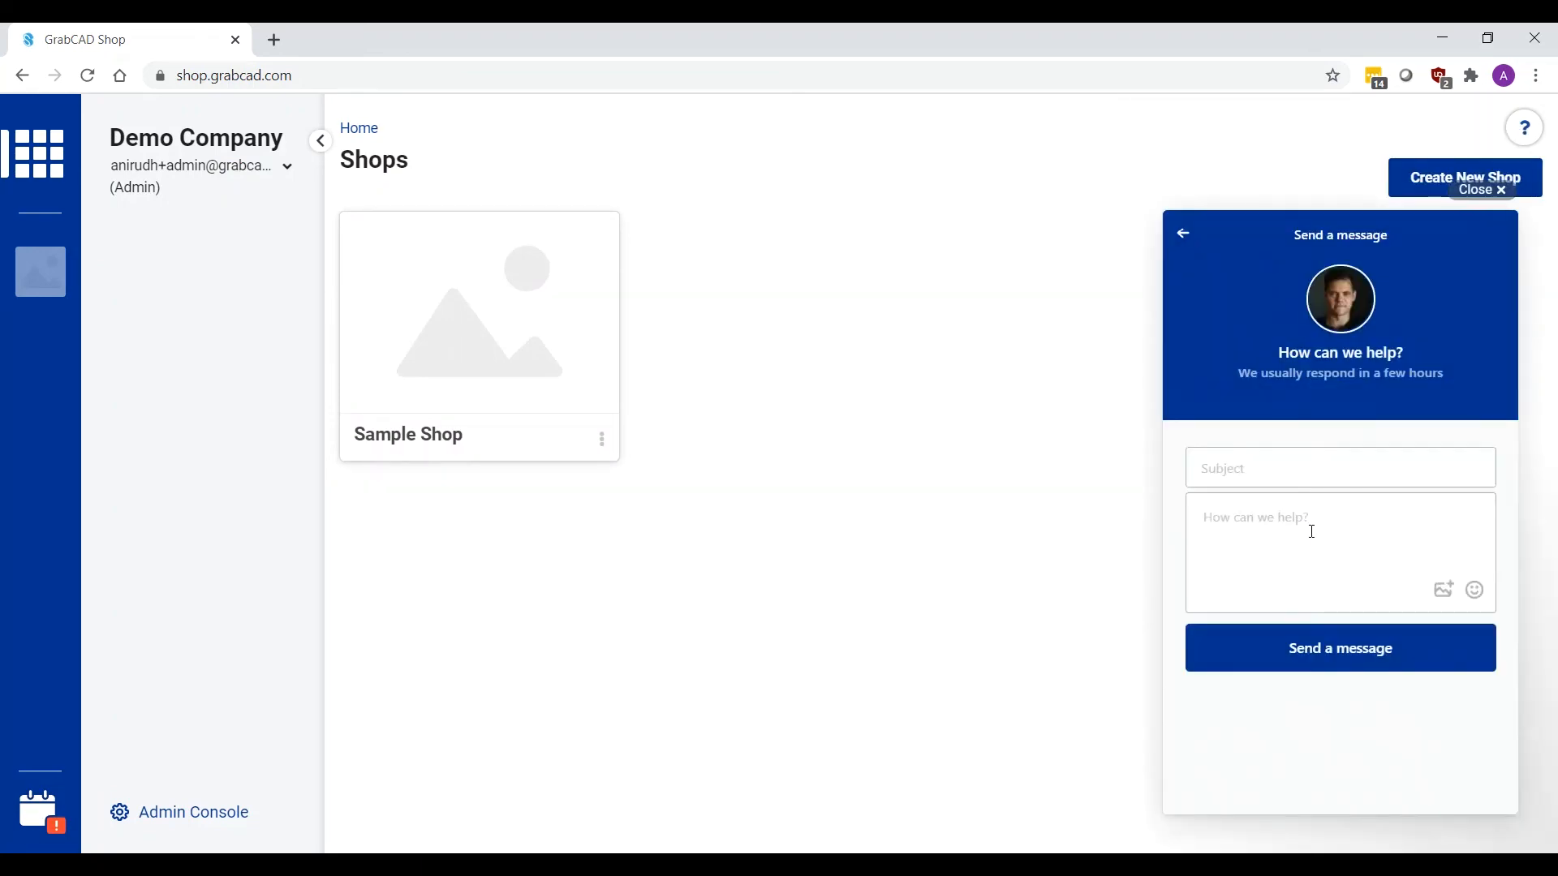